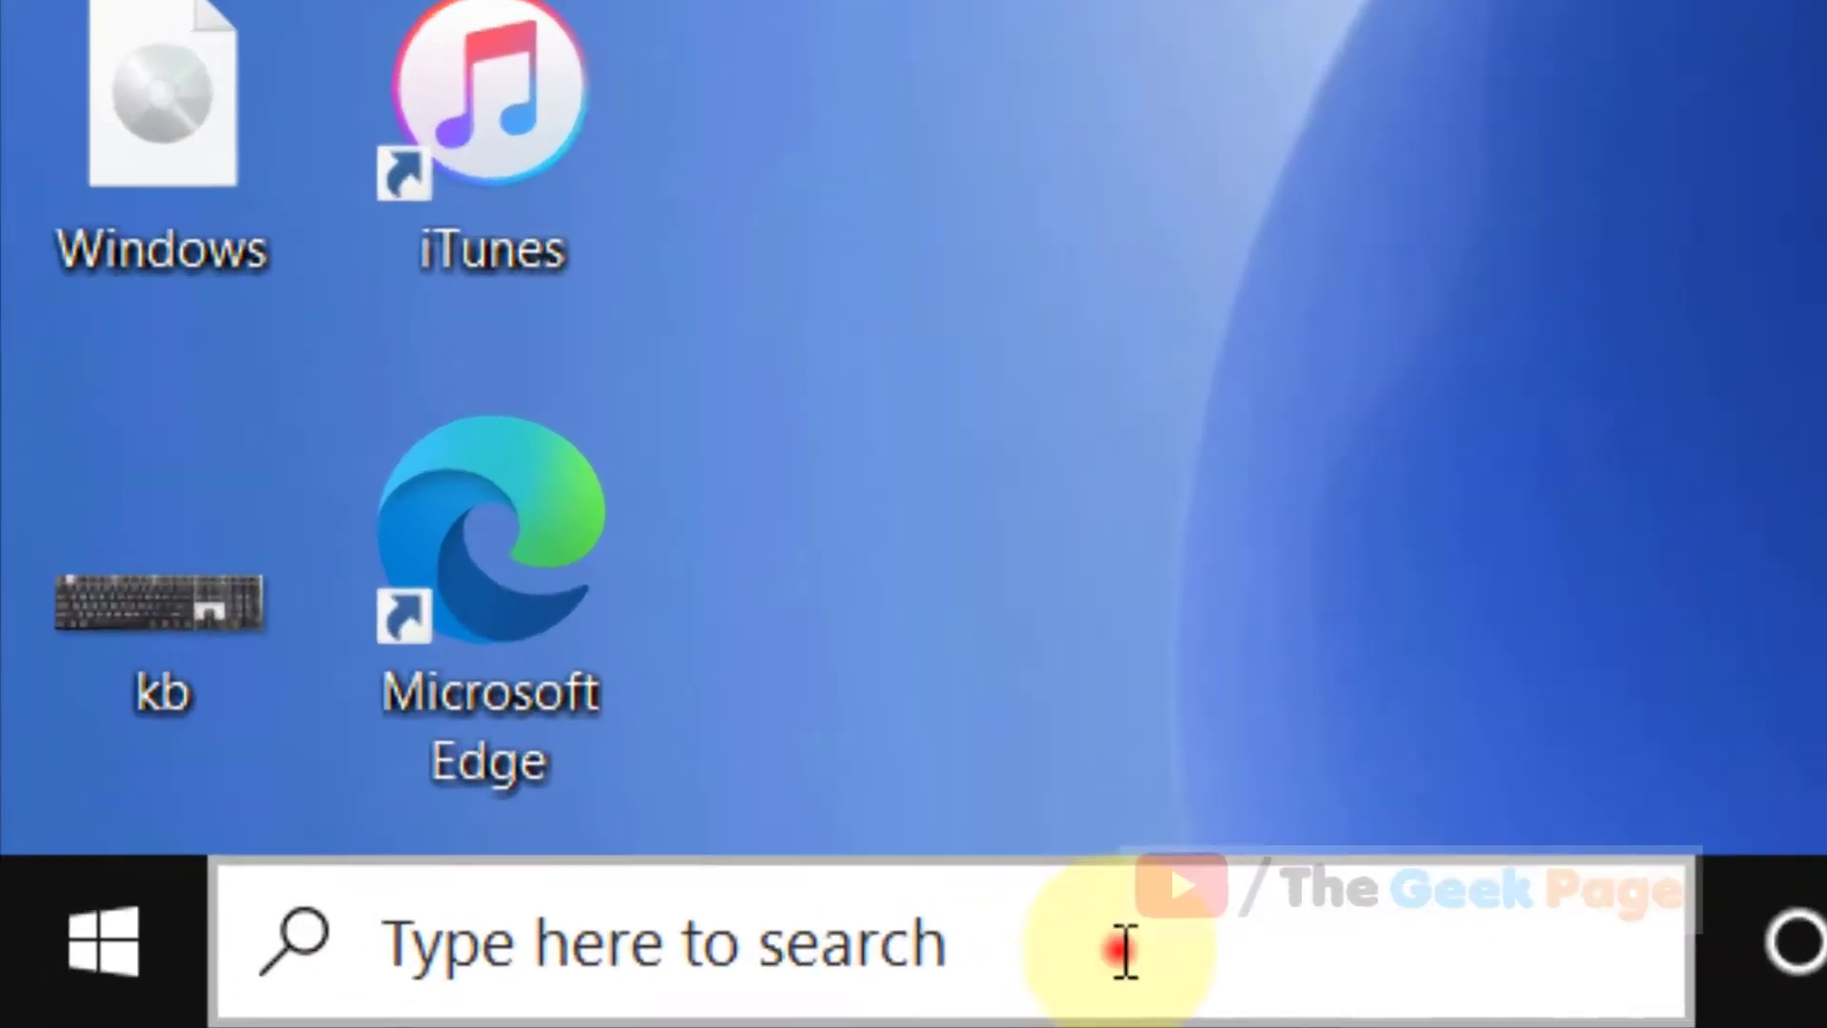
Start a Windows search to look up the %localappdata% folder.
click(309, 1017)
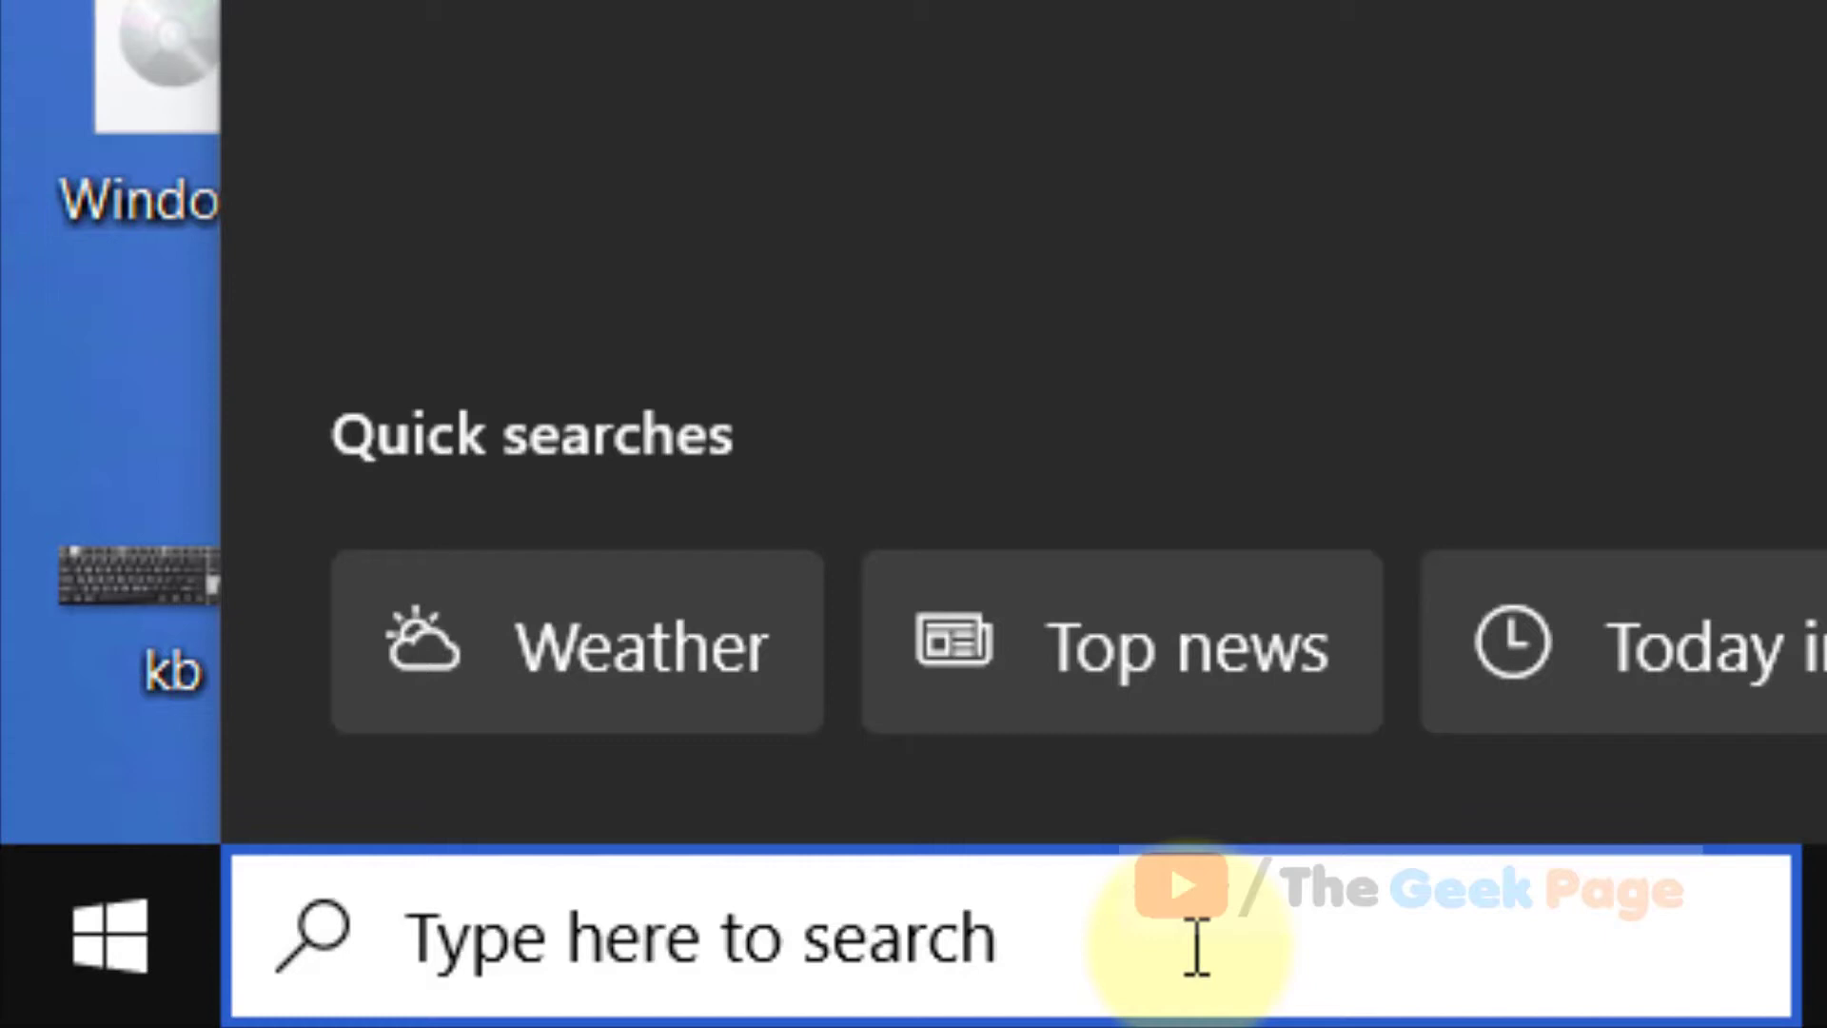
text(%locala)
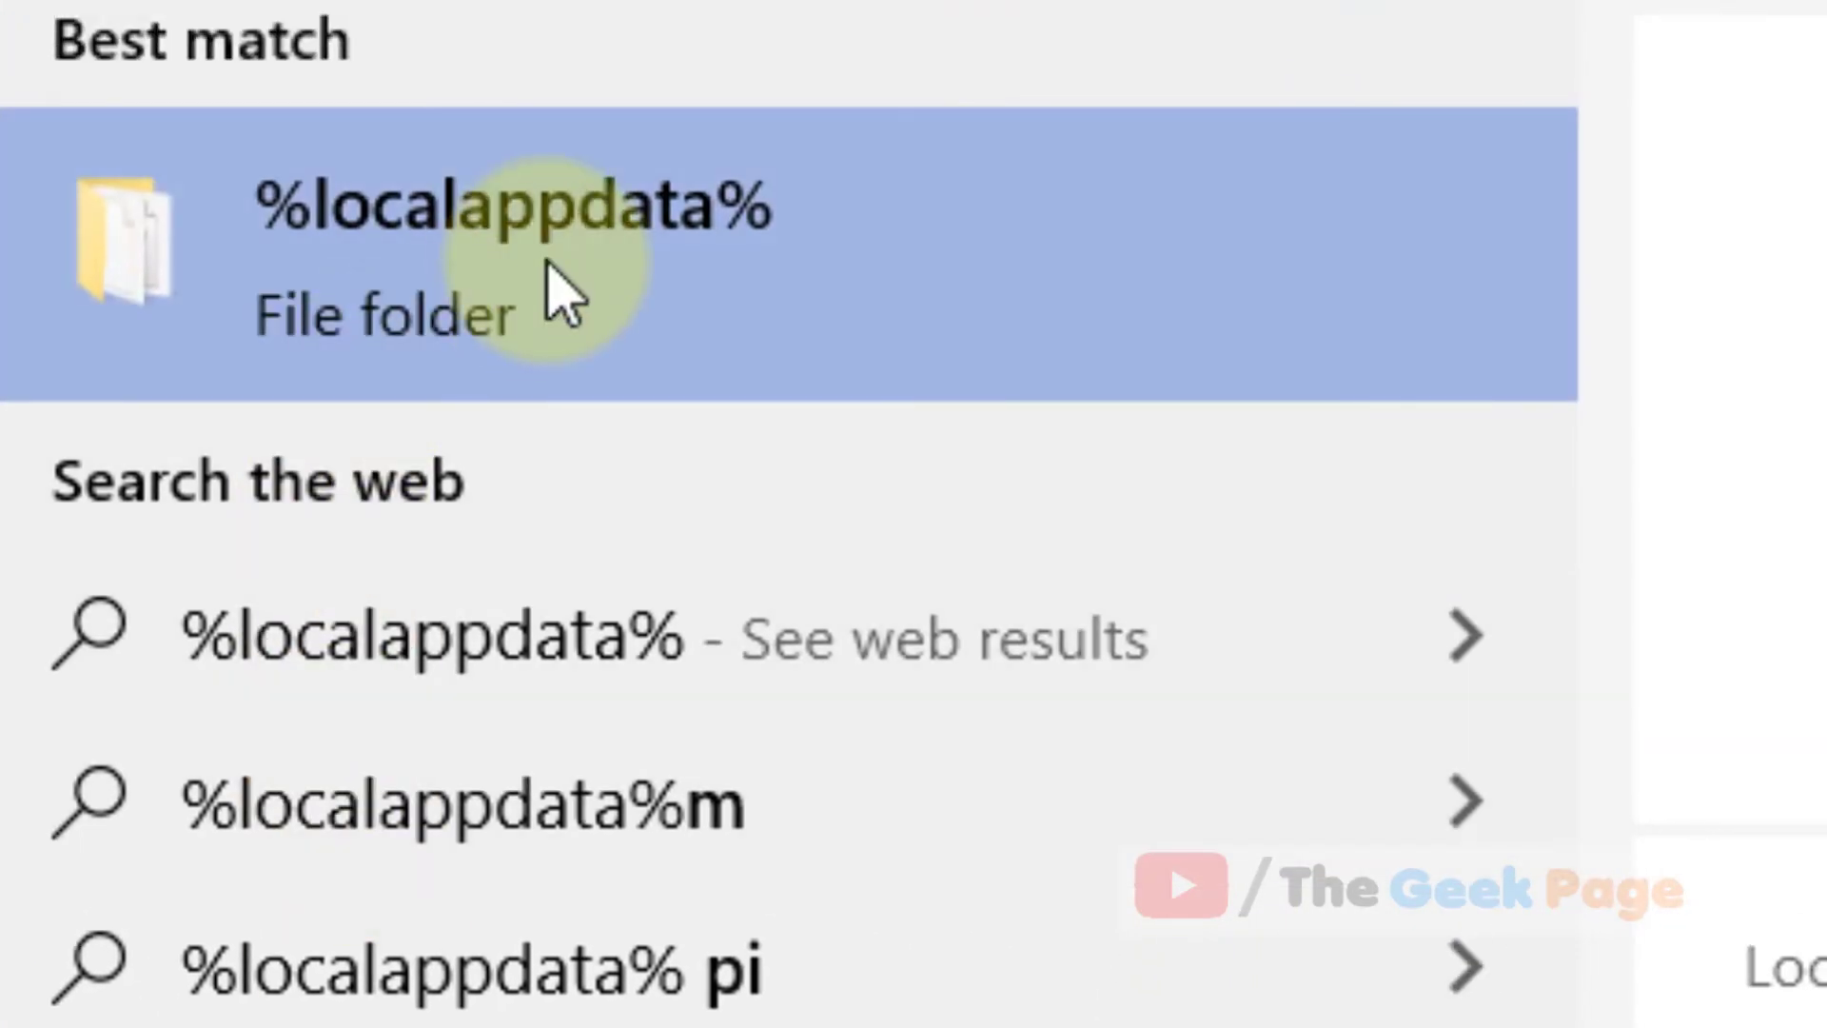
Open %localappdata%, go through Google and Chrome into User Data, and select Default.
click(558, 294)
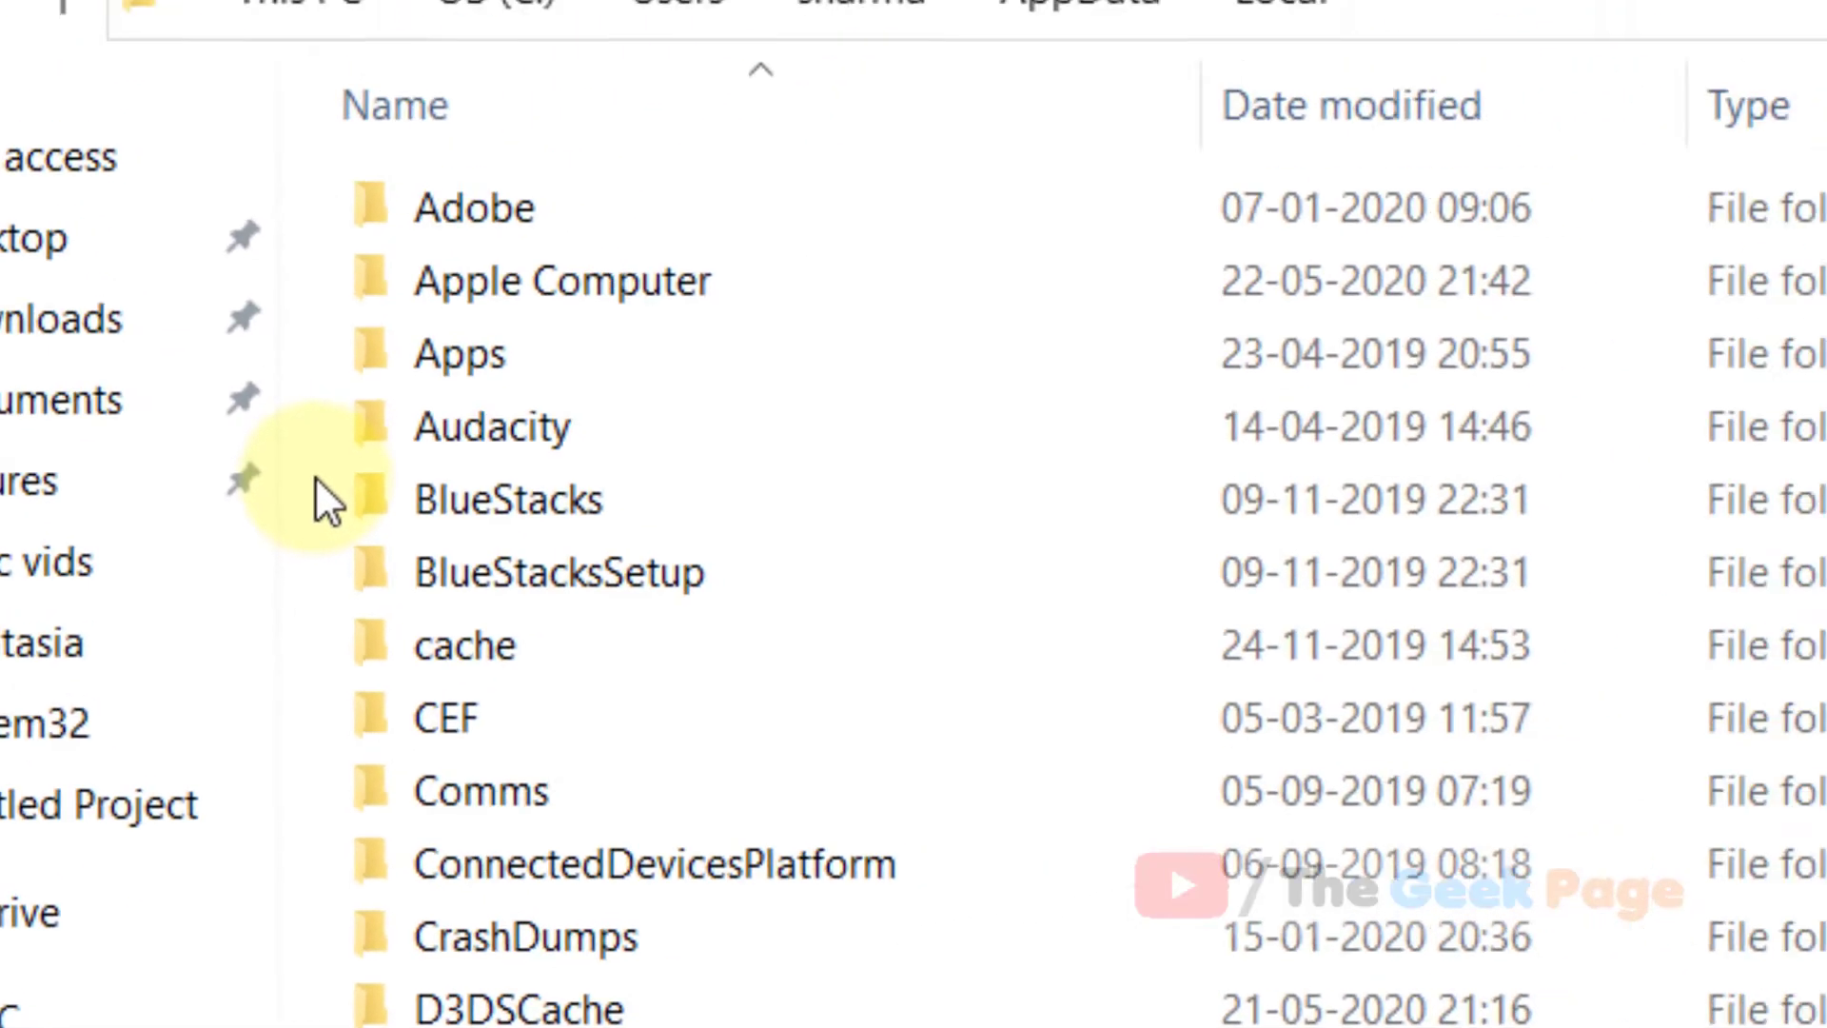
click(272, 624)
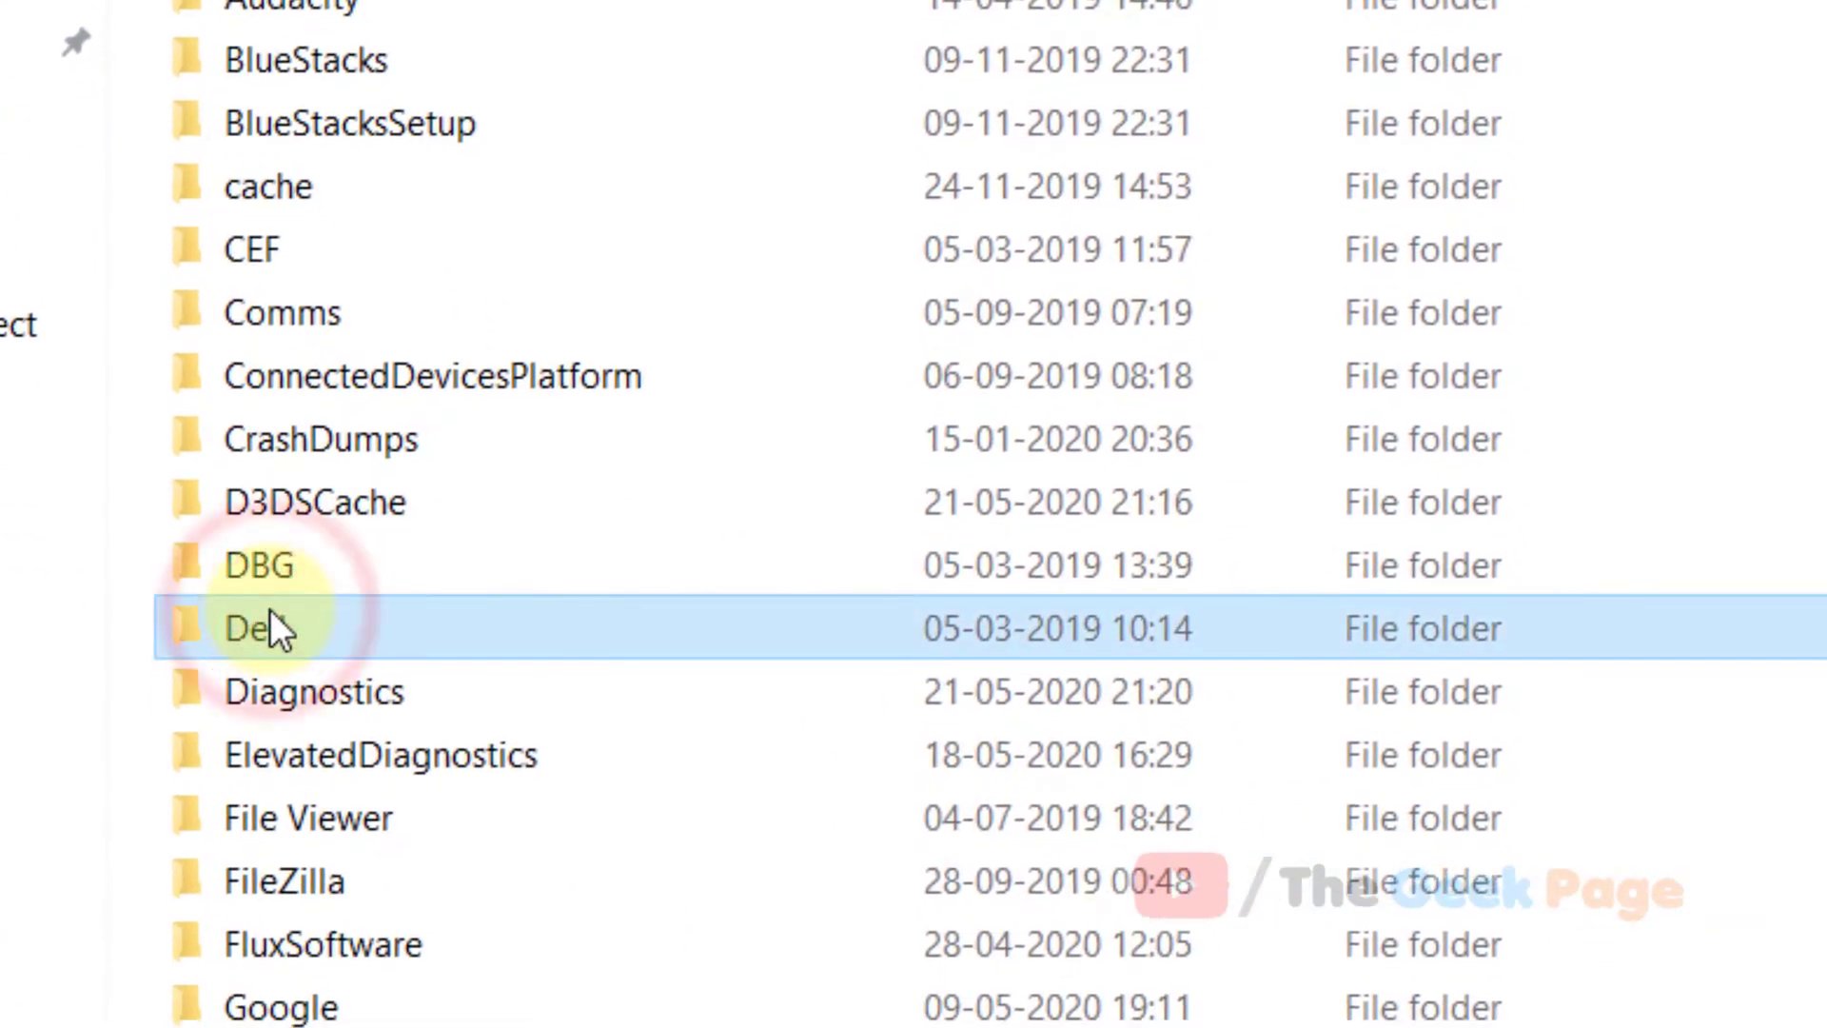
key(g)
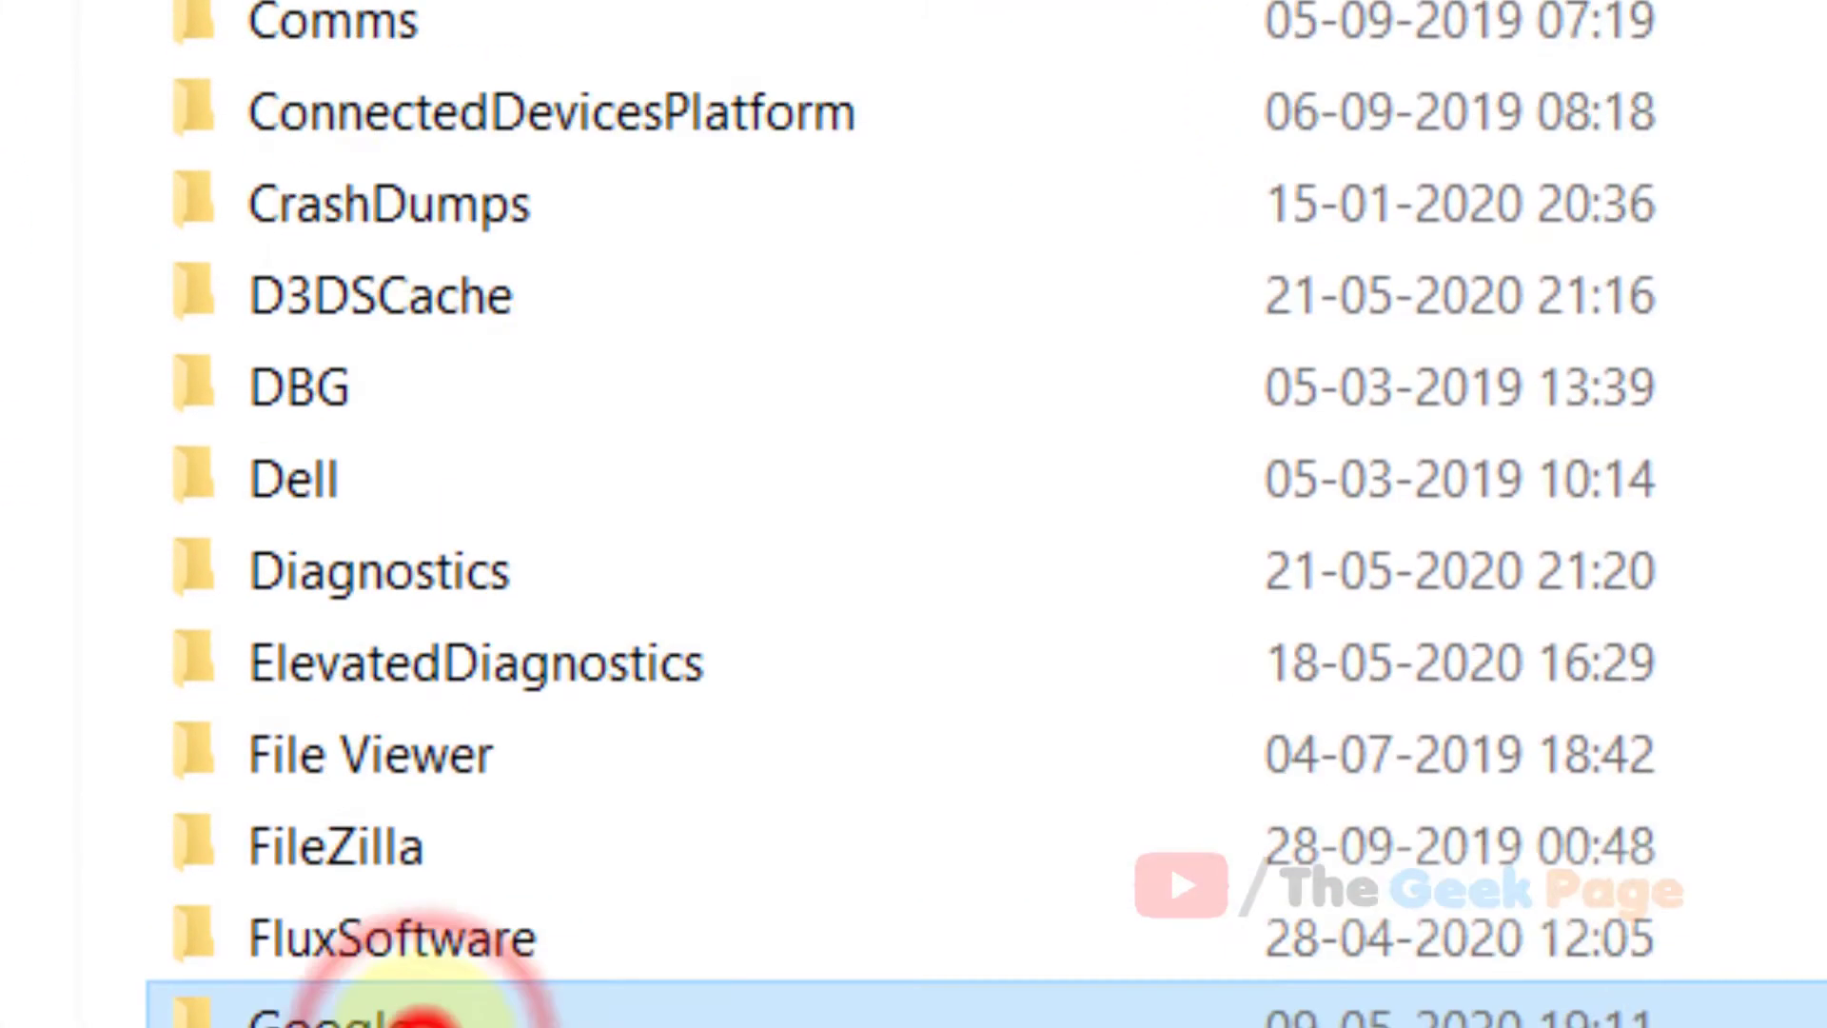
double_click(357, 713)
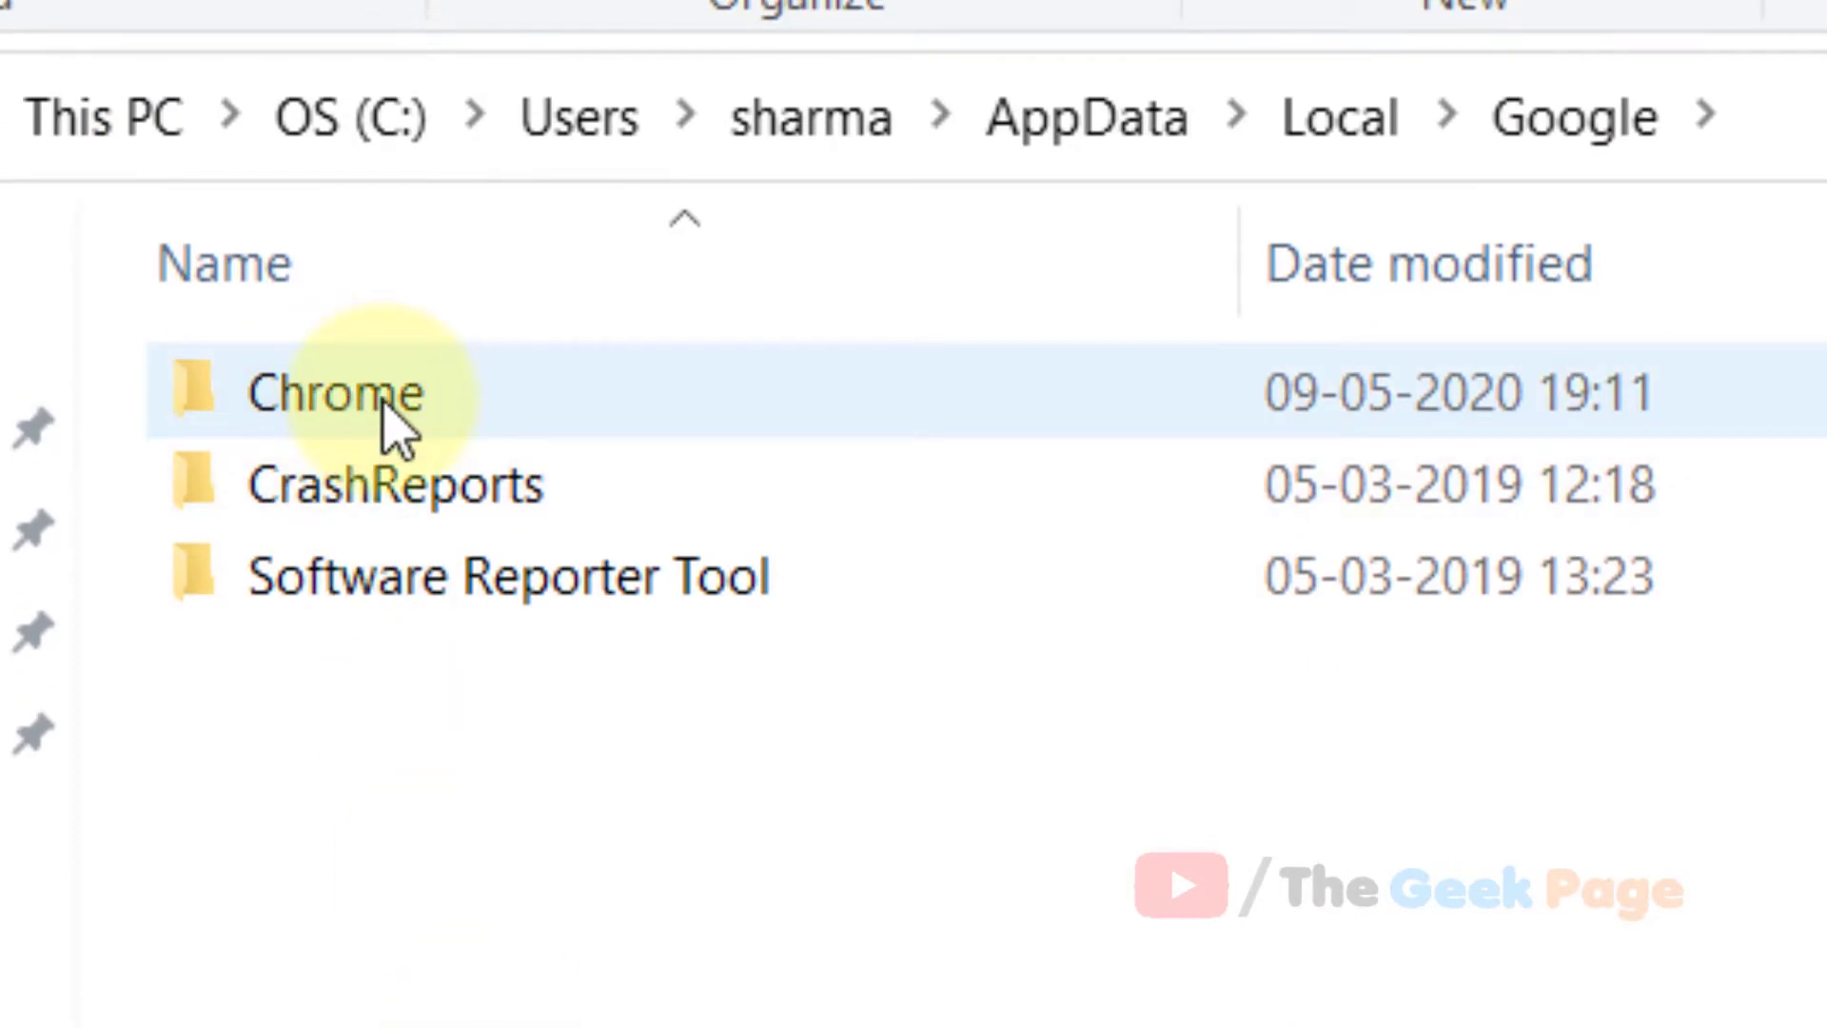
double_click(378, 399)
click(376, 563)
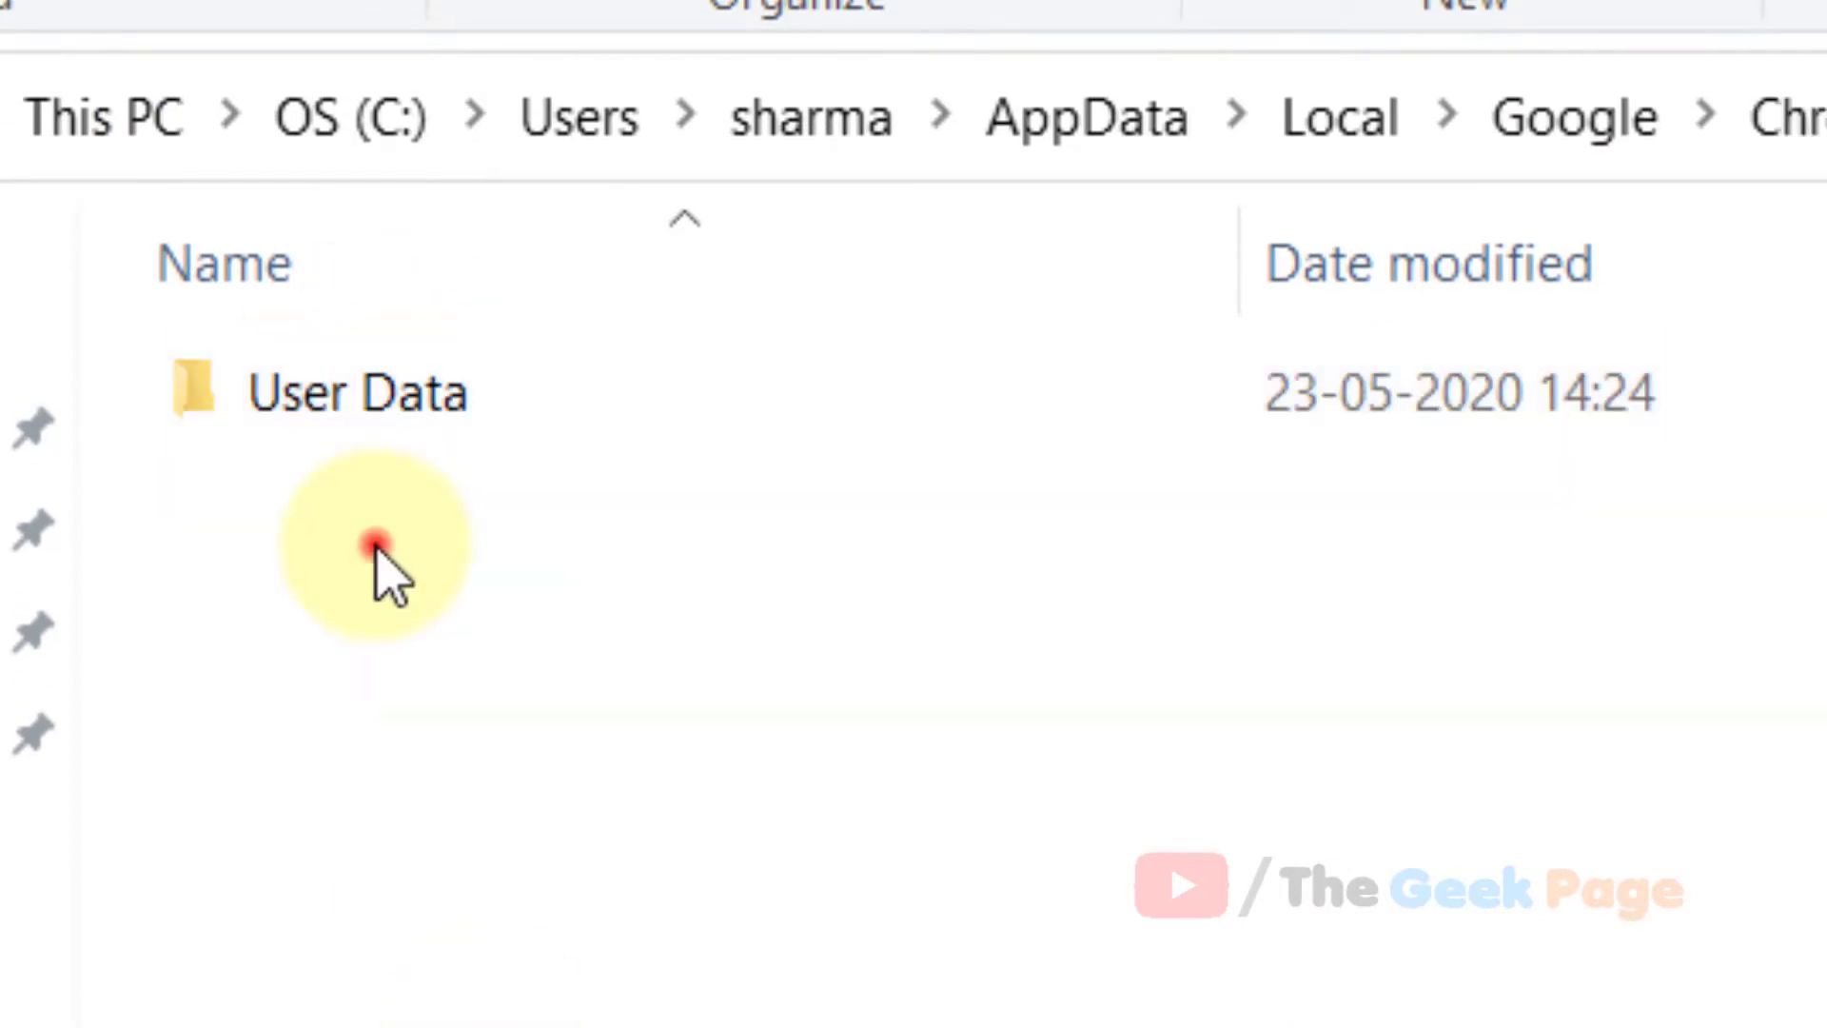
double_click(399, 422)
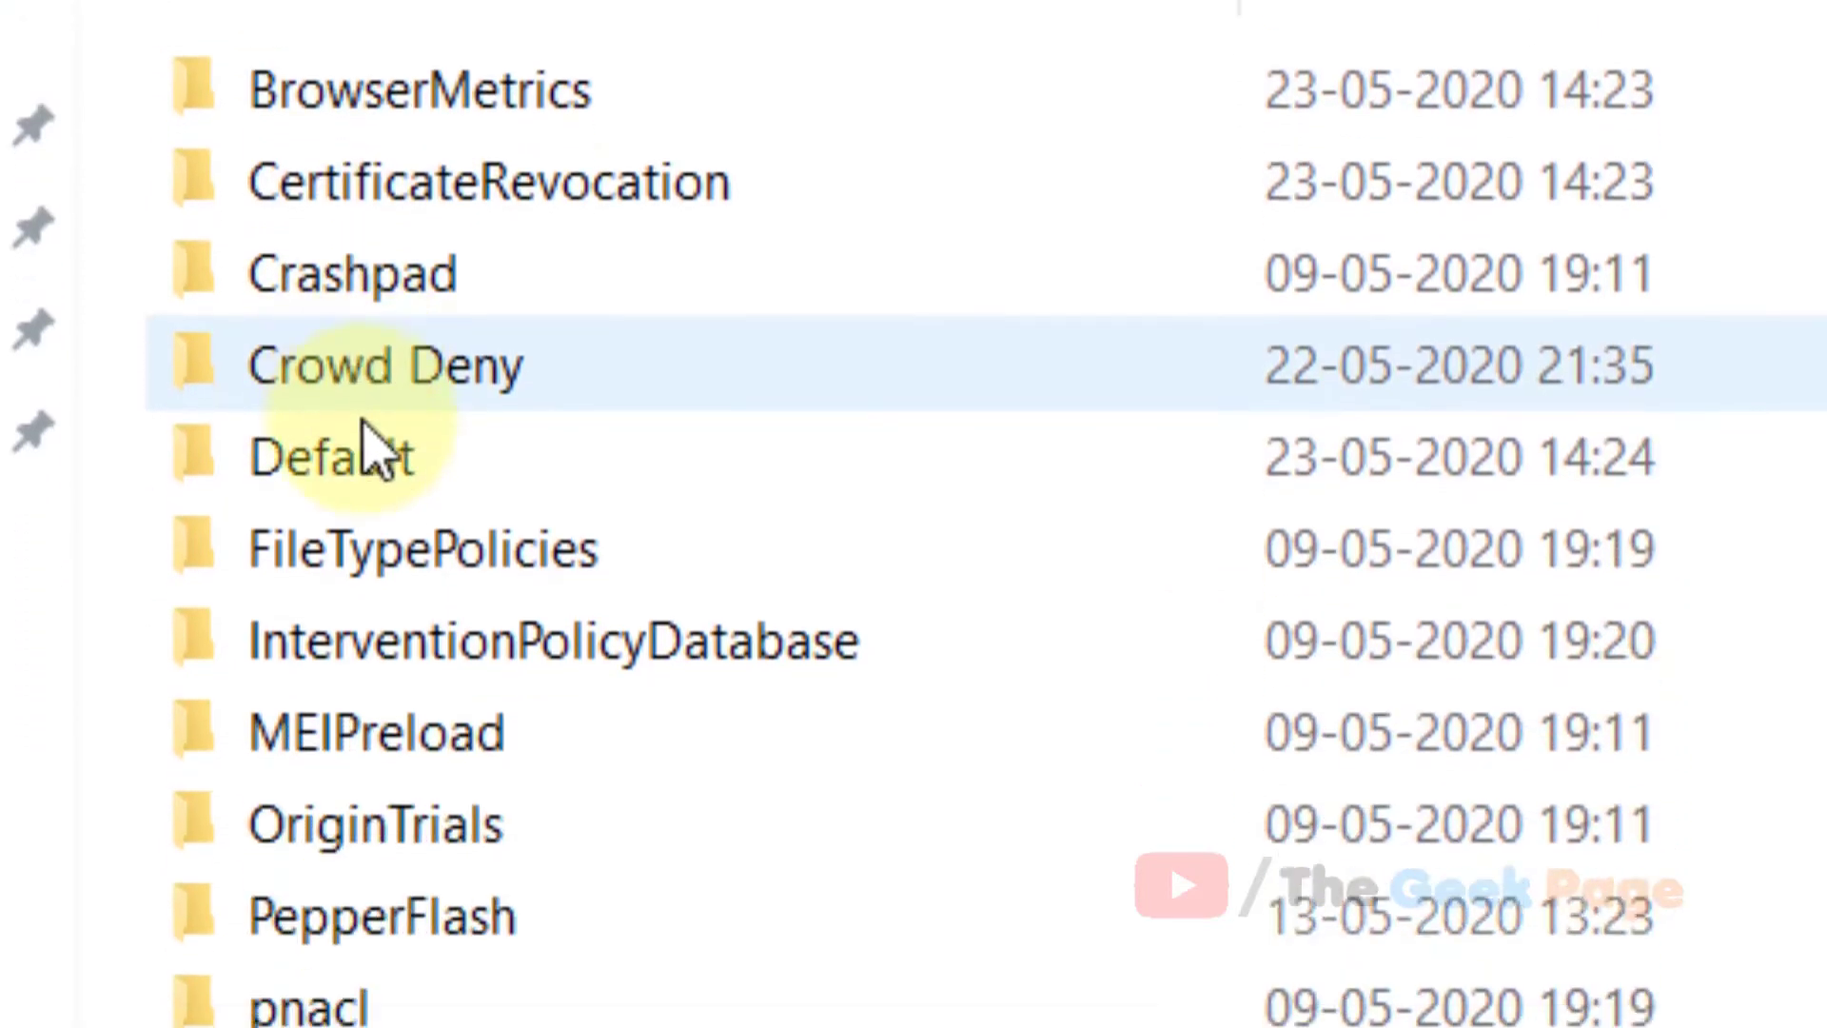
click(508, 354)
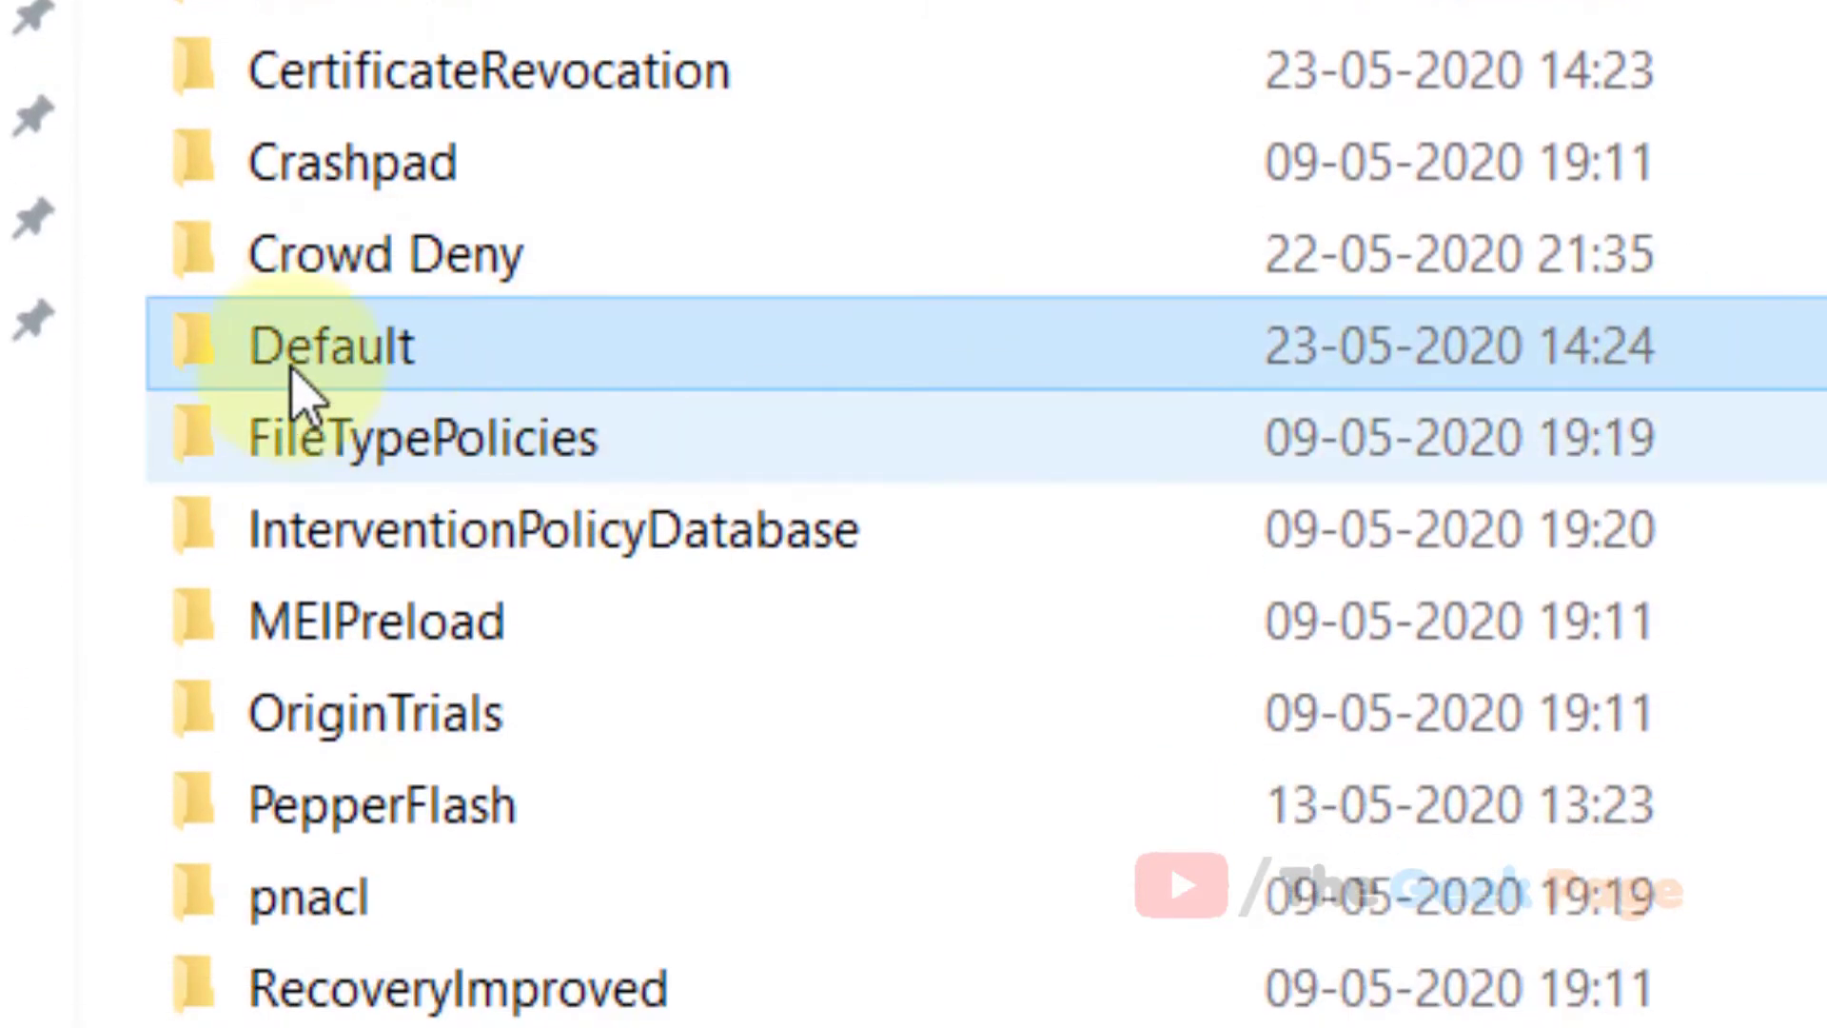
Rename the Default profile folder to Defaultold, then clear the selection.
right_click(445, 374)
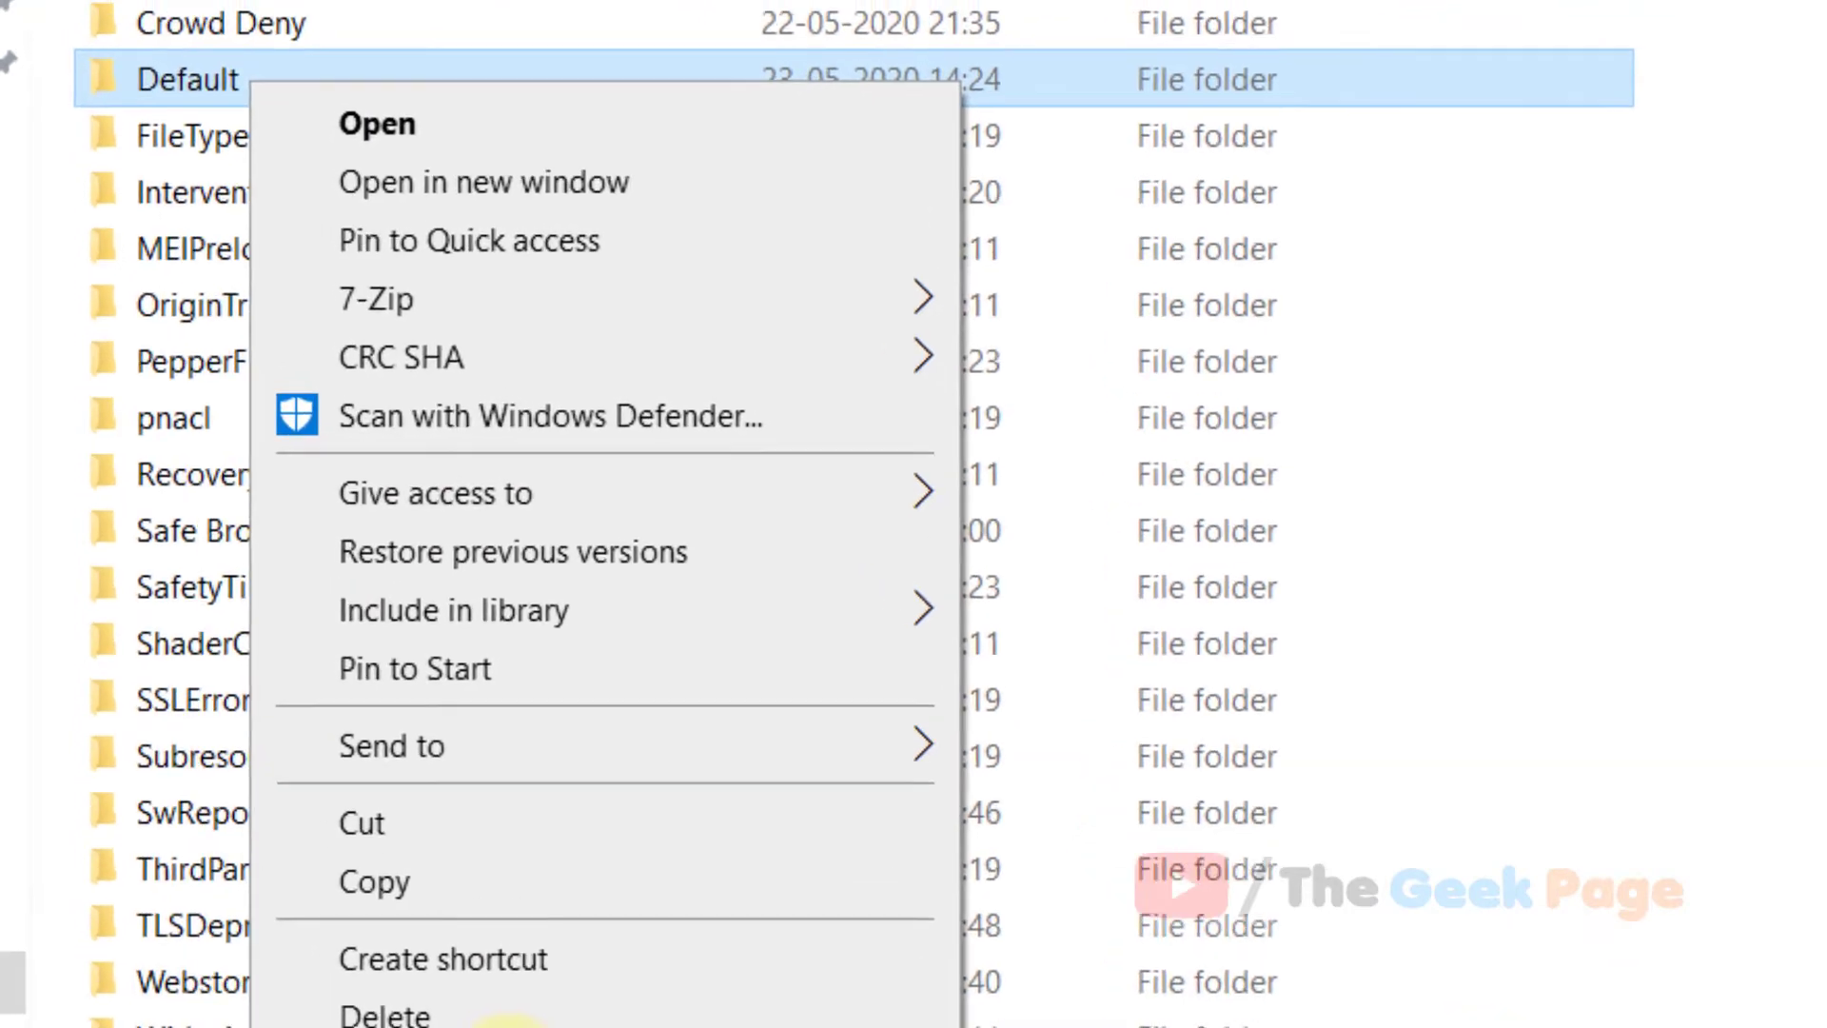
click(508, 1022)
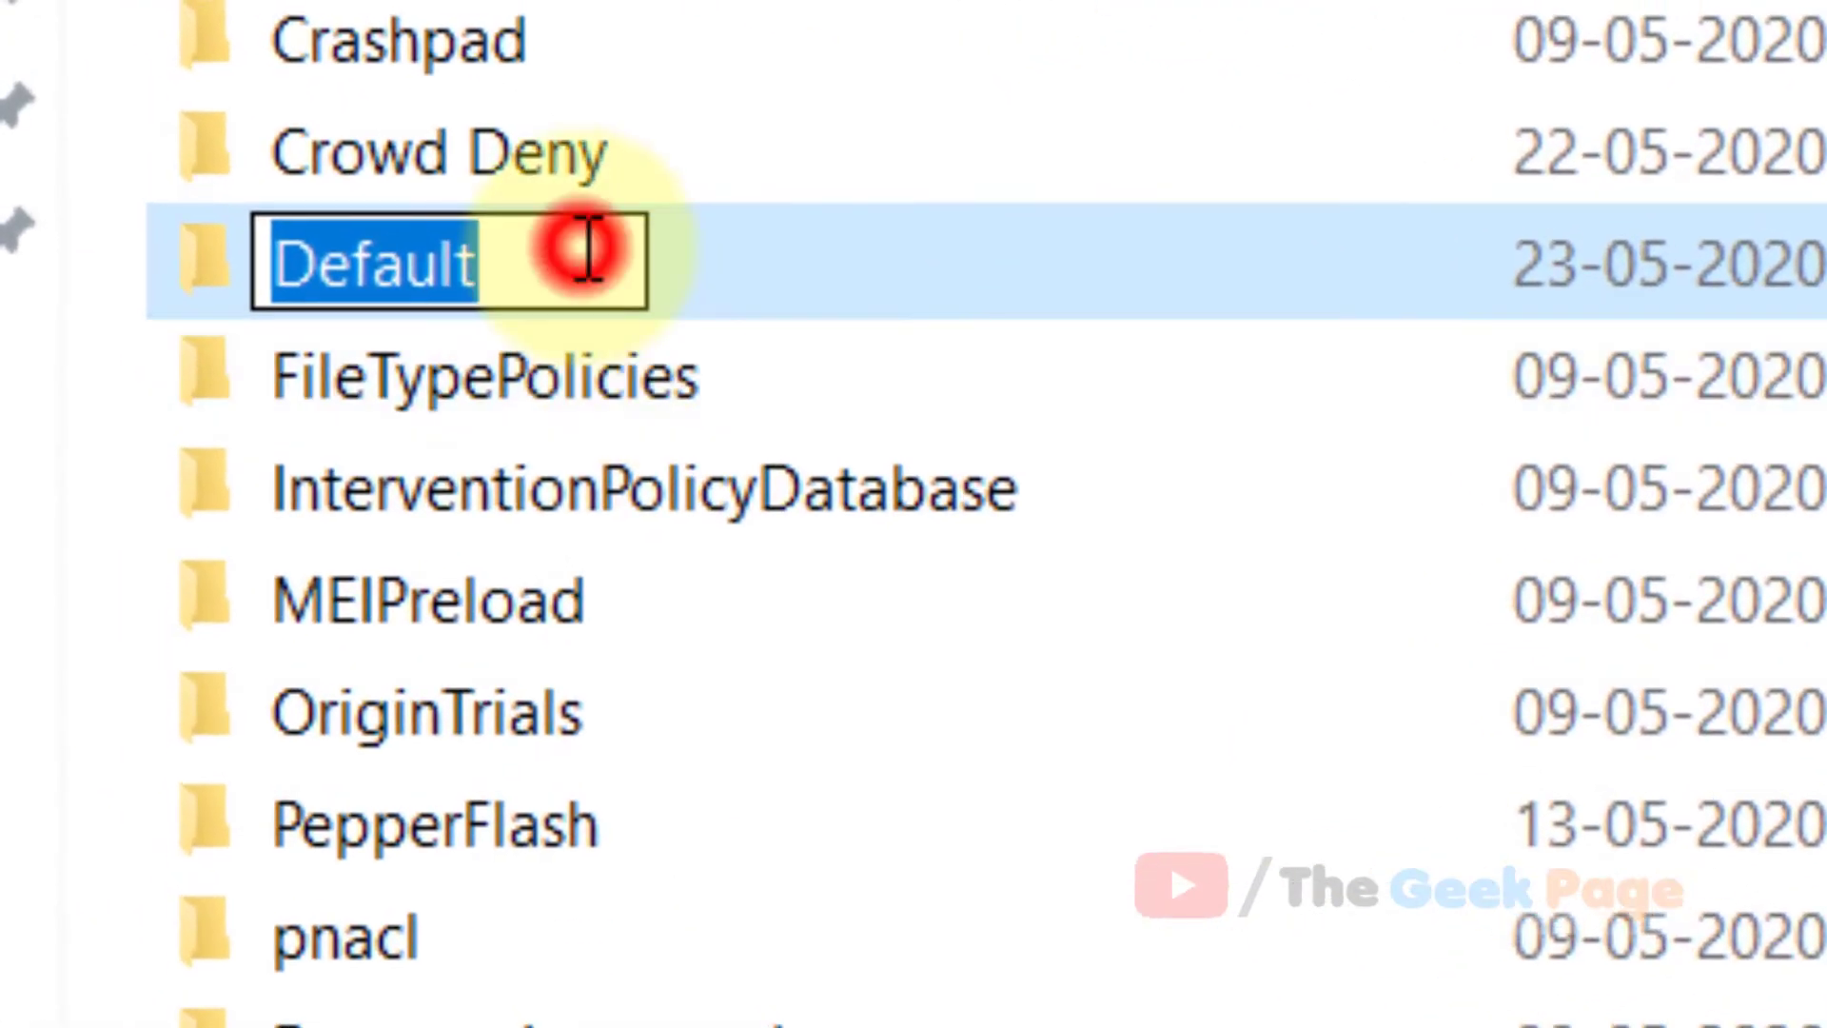
click(590, 257)
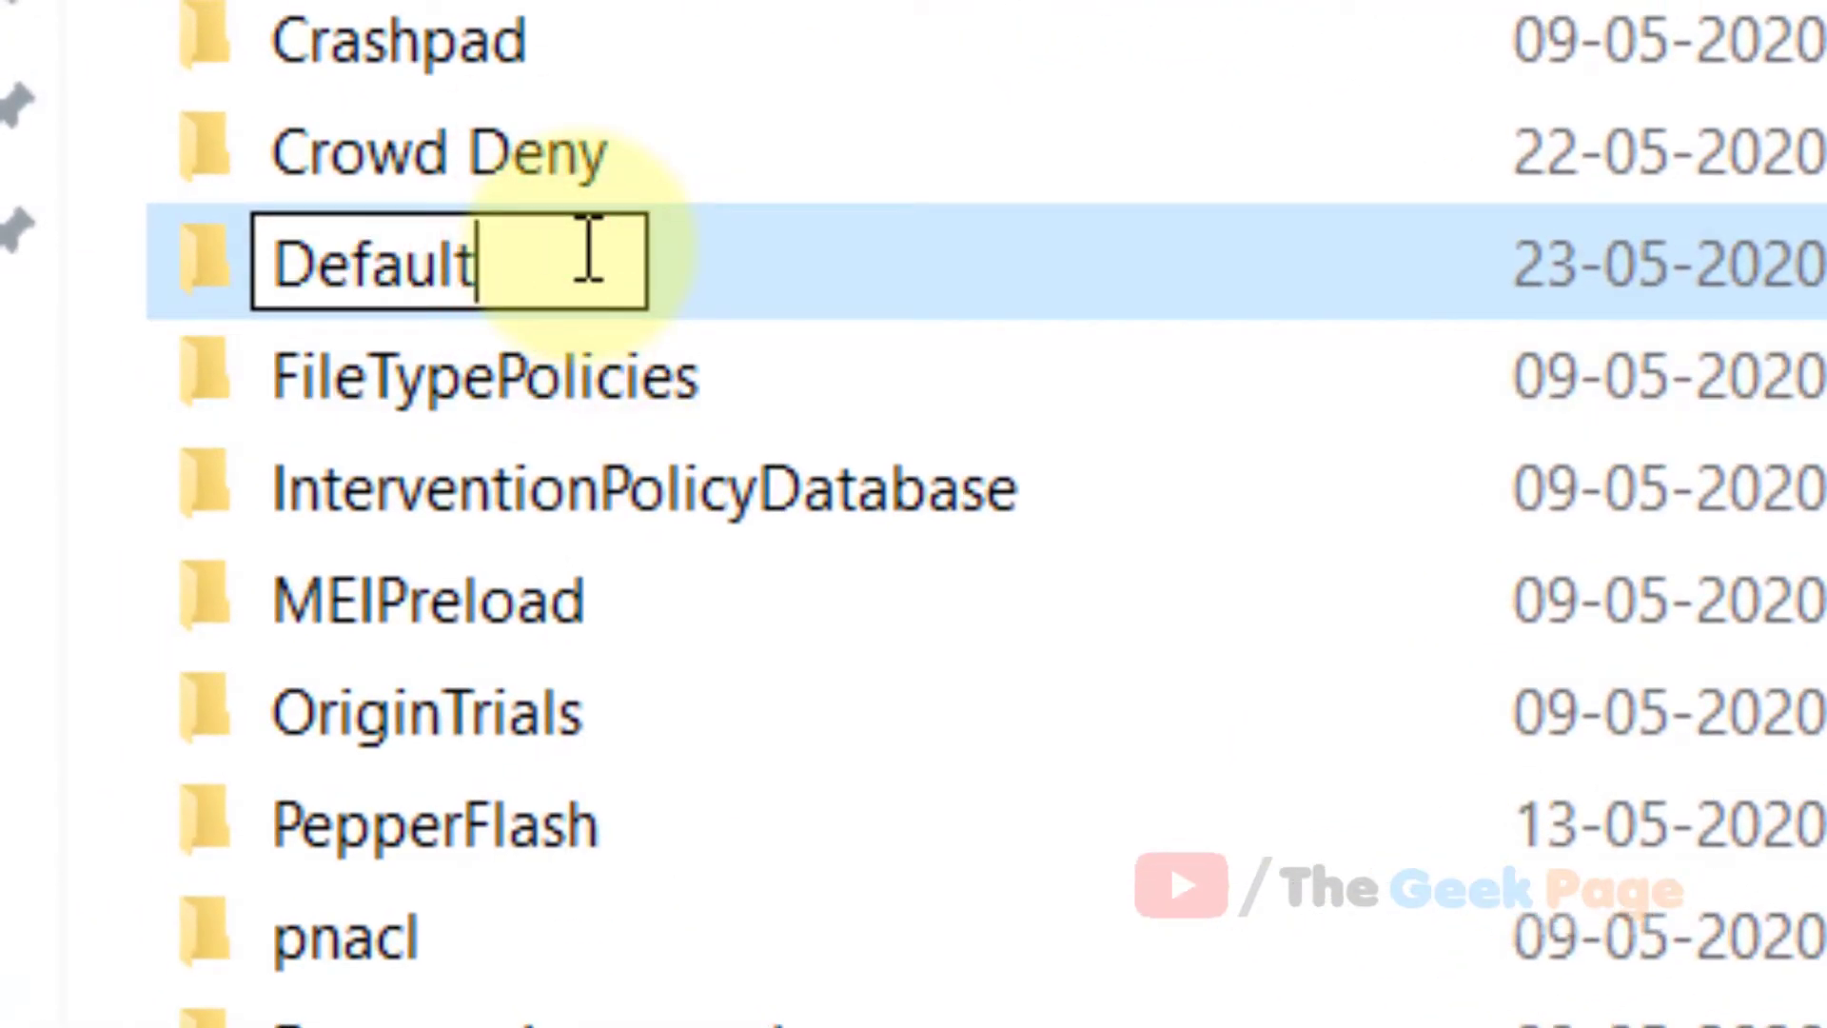
text(old)
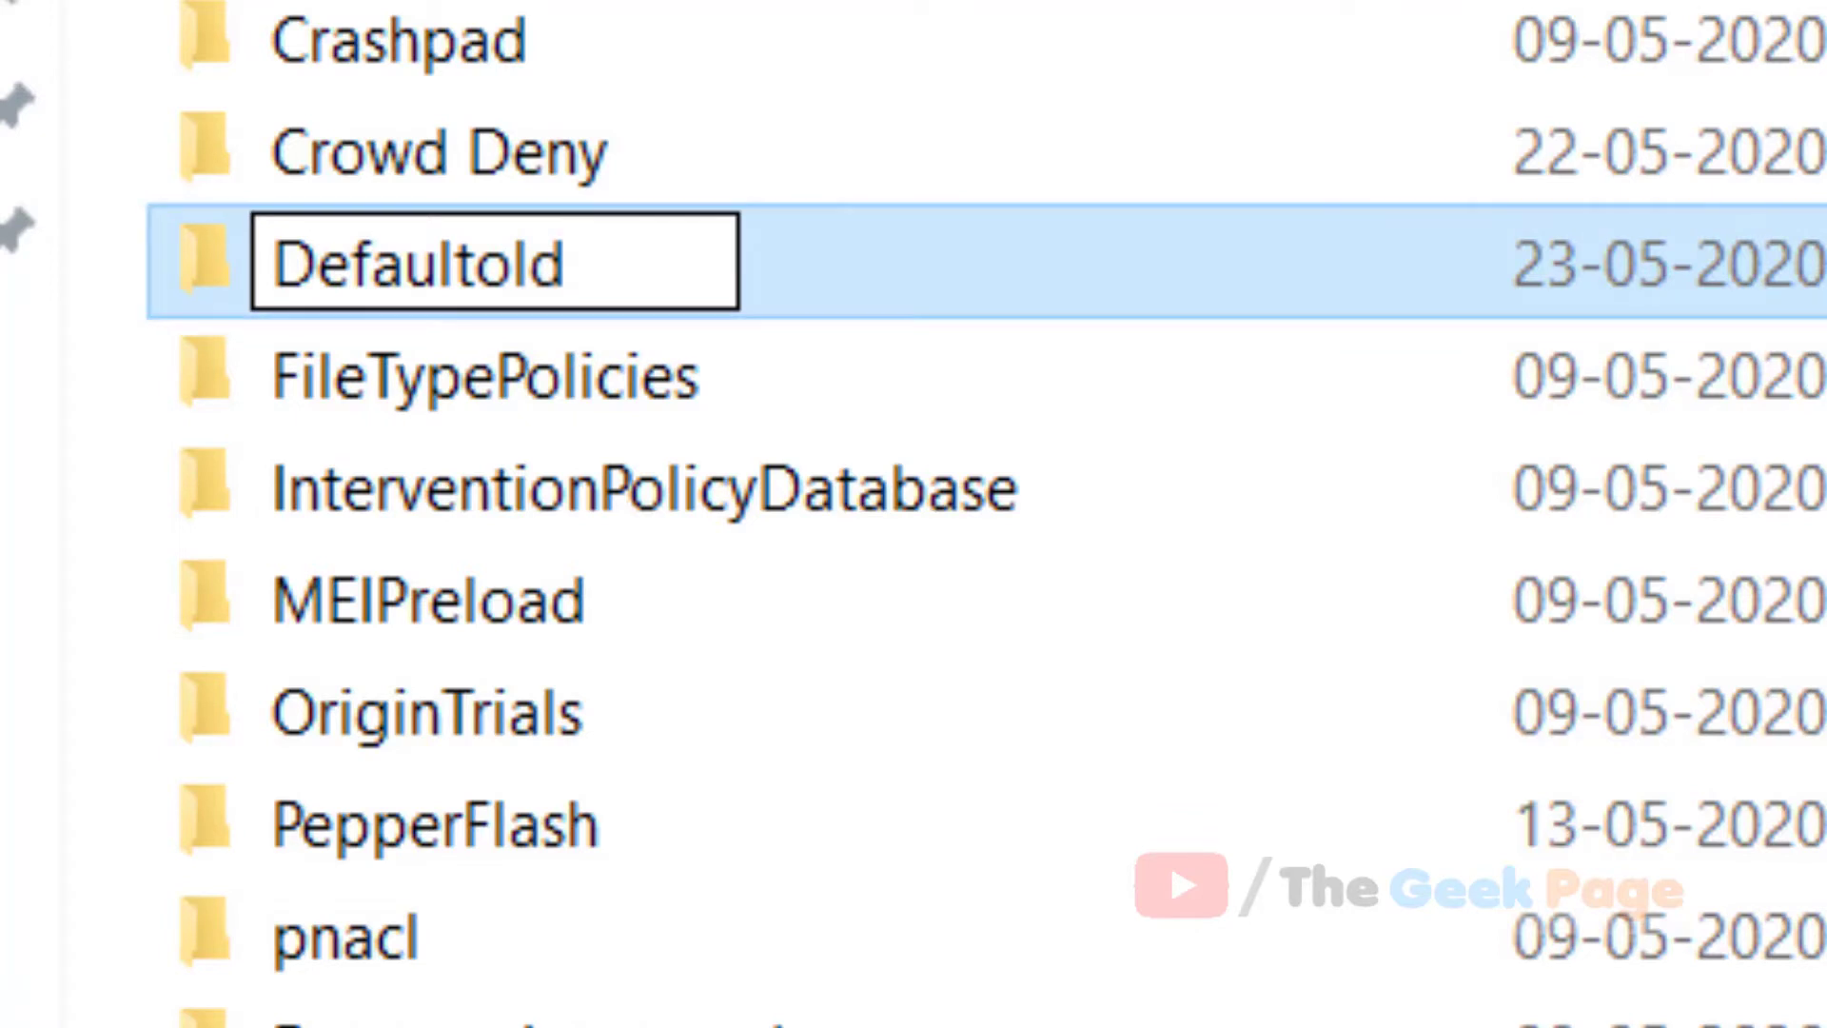
key(Return)
click(388, 300)
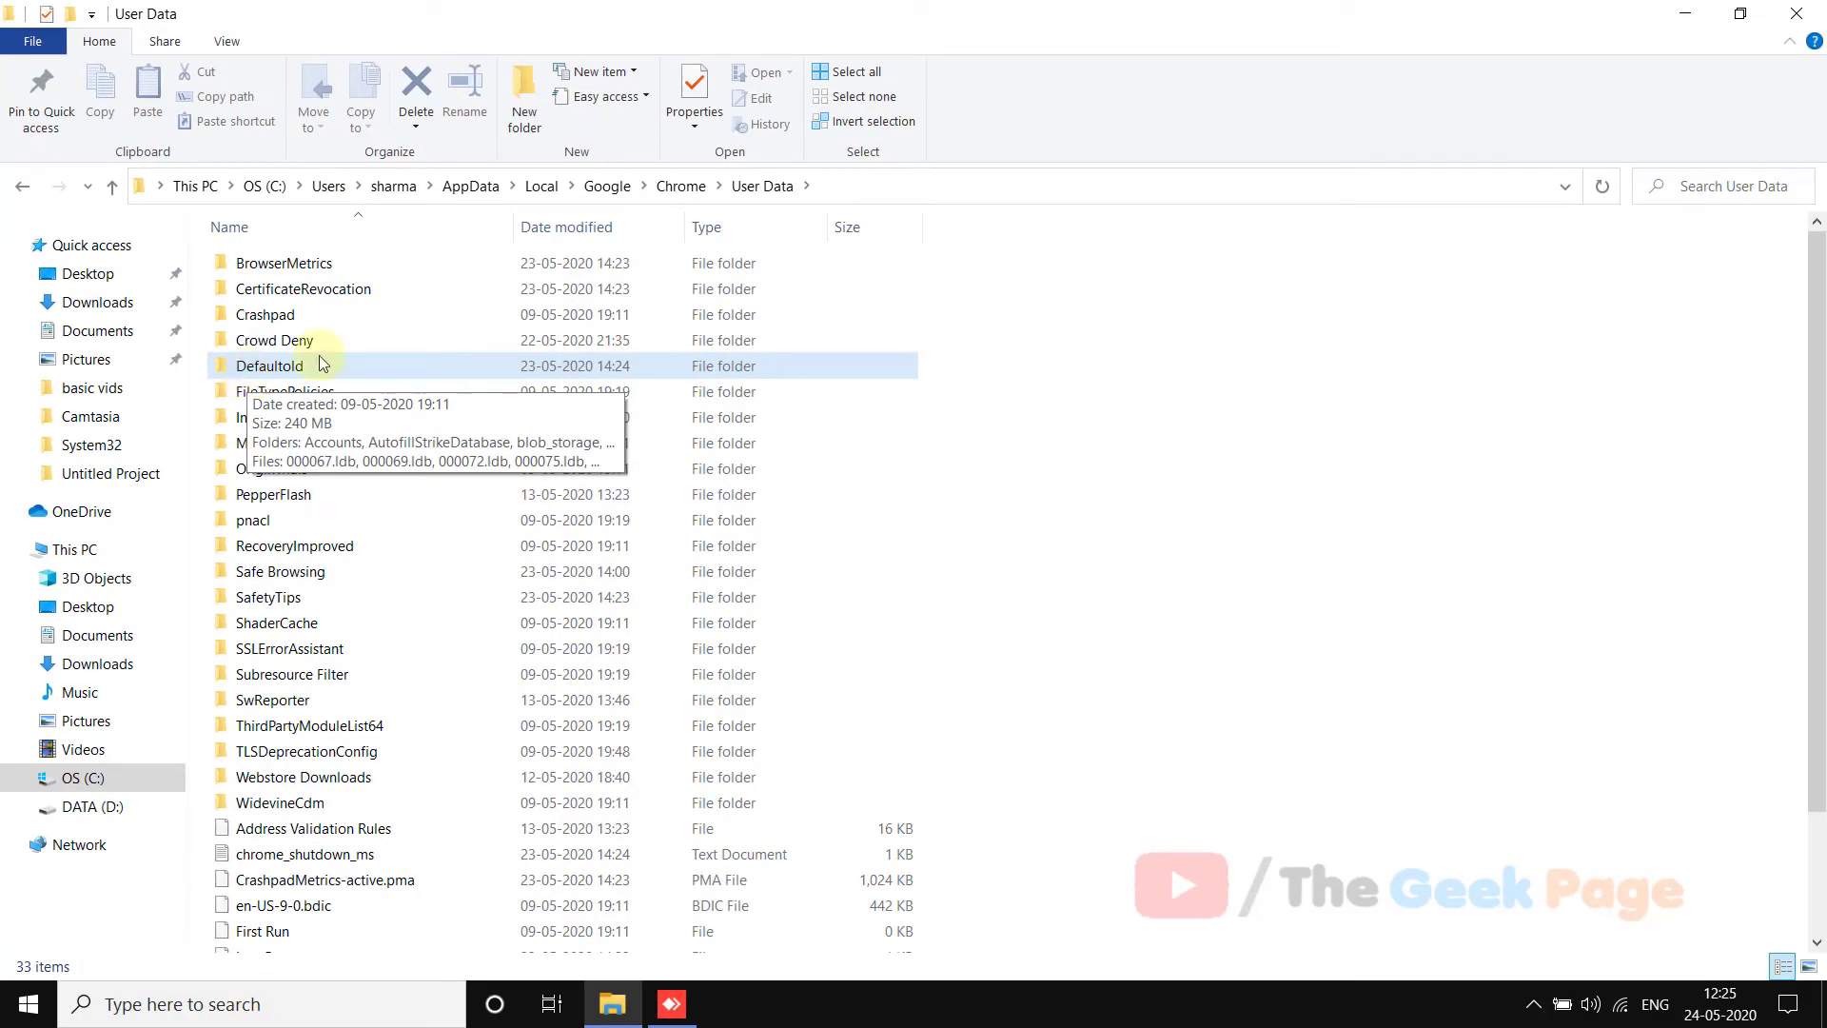
click(983, 486)
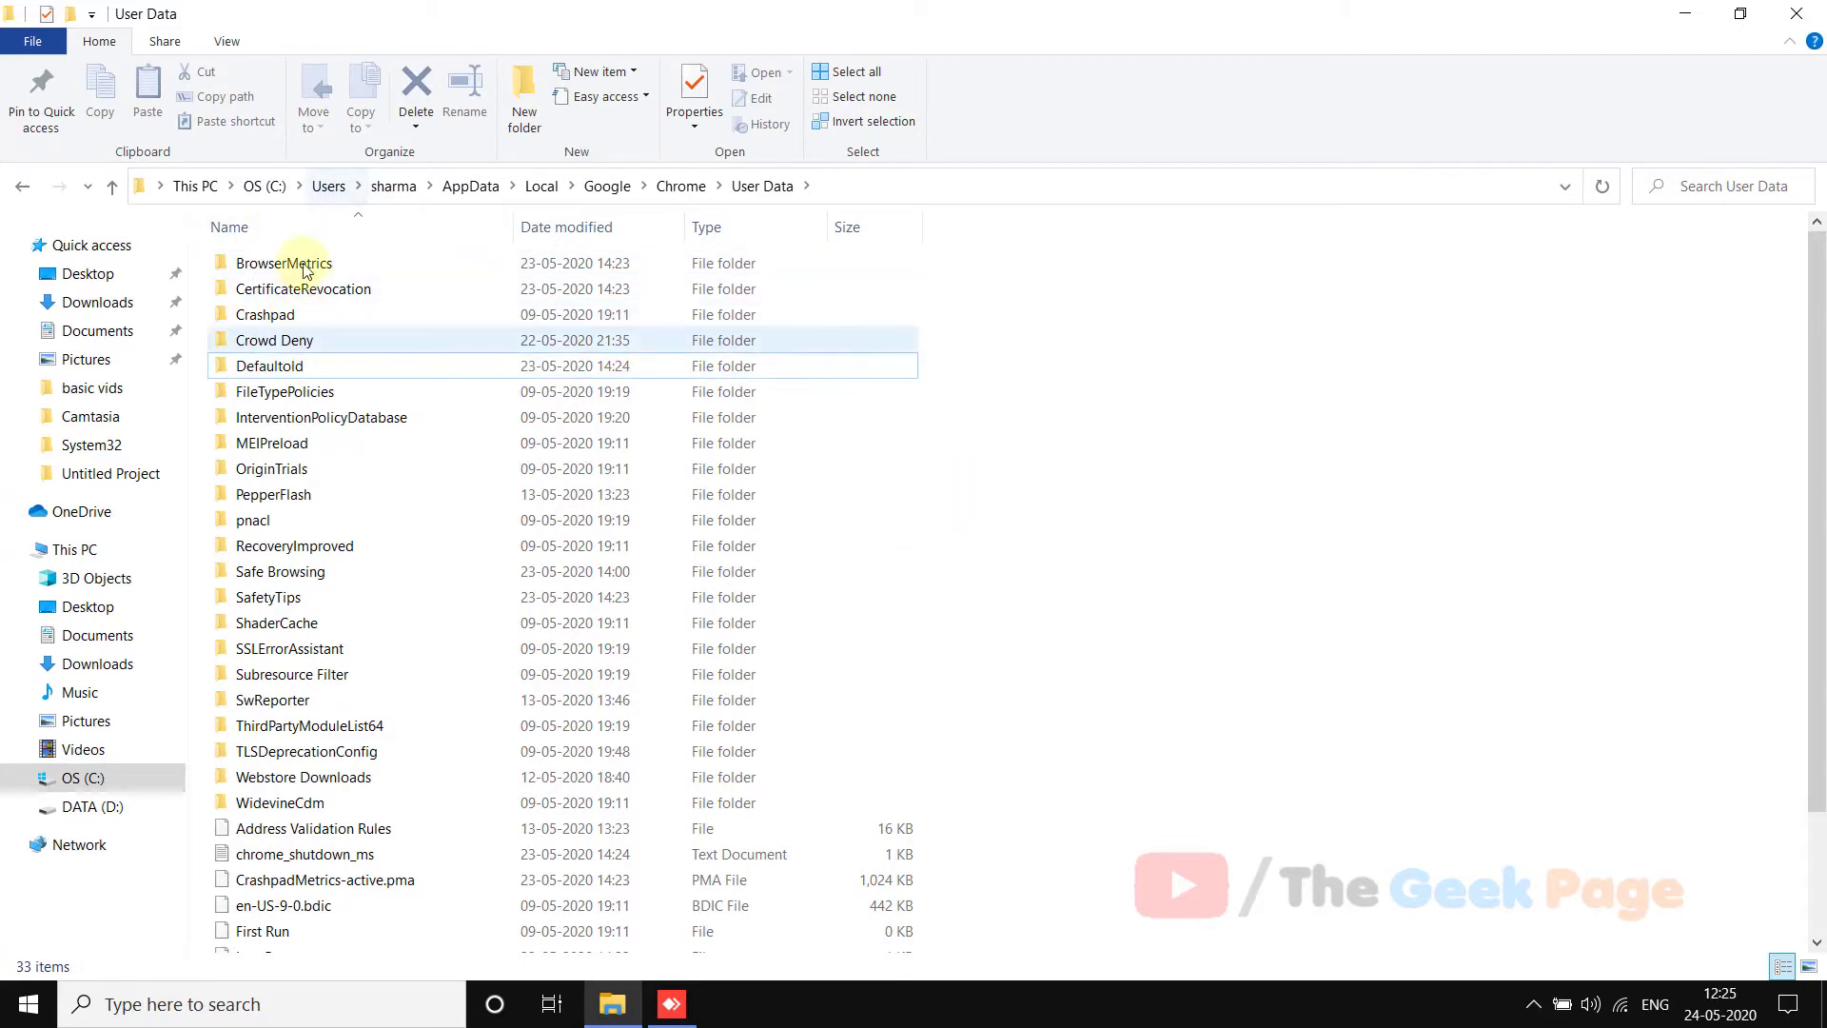
Close the User Data File Explorer window to return to the desktop.
click(1796, 12)
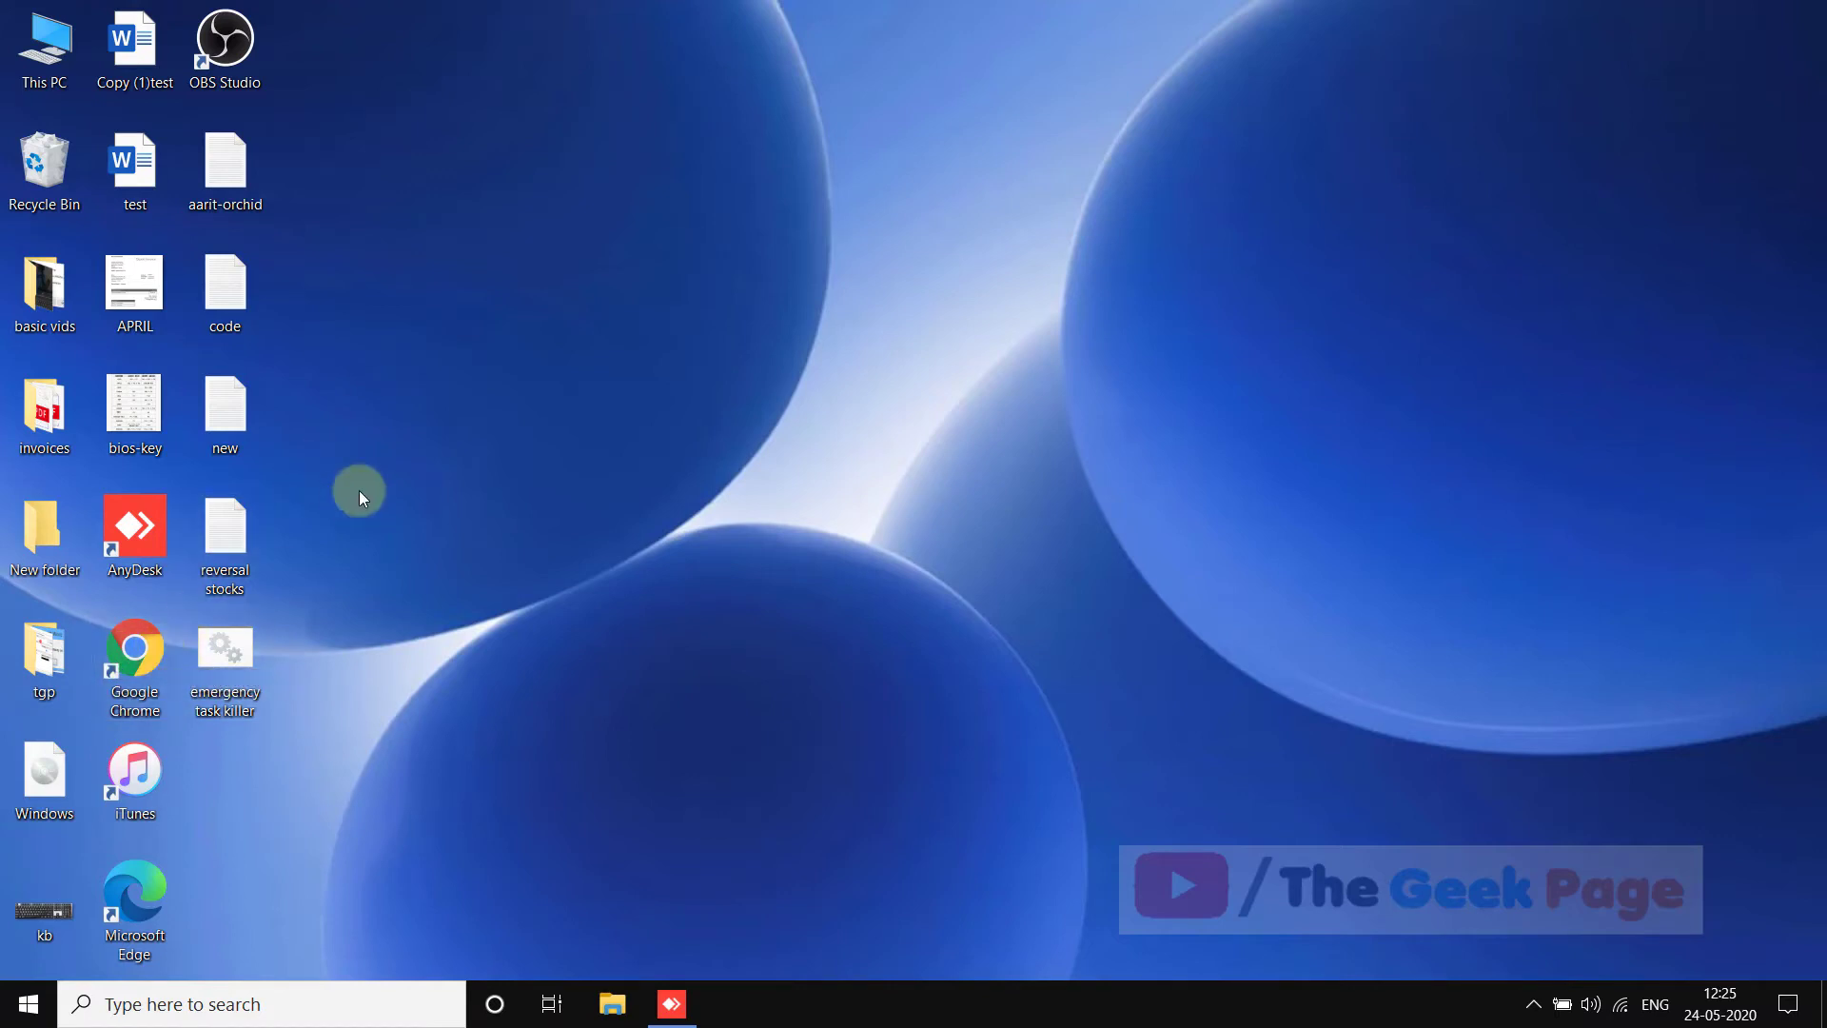
Open the Google Chrome shortcut's Properties and place the cursor at the Target path's end.
right_click(144, 662)
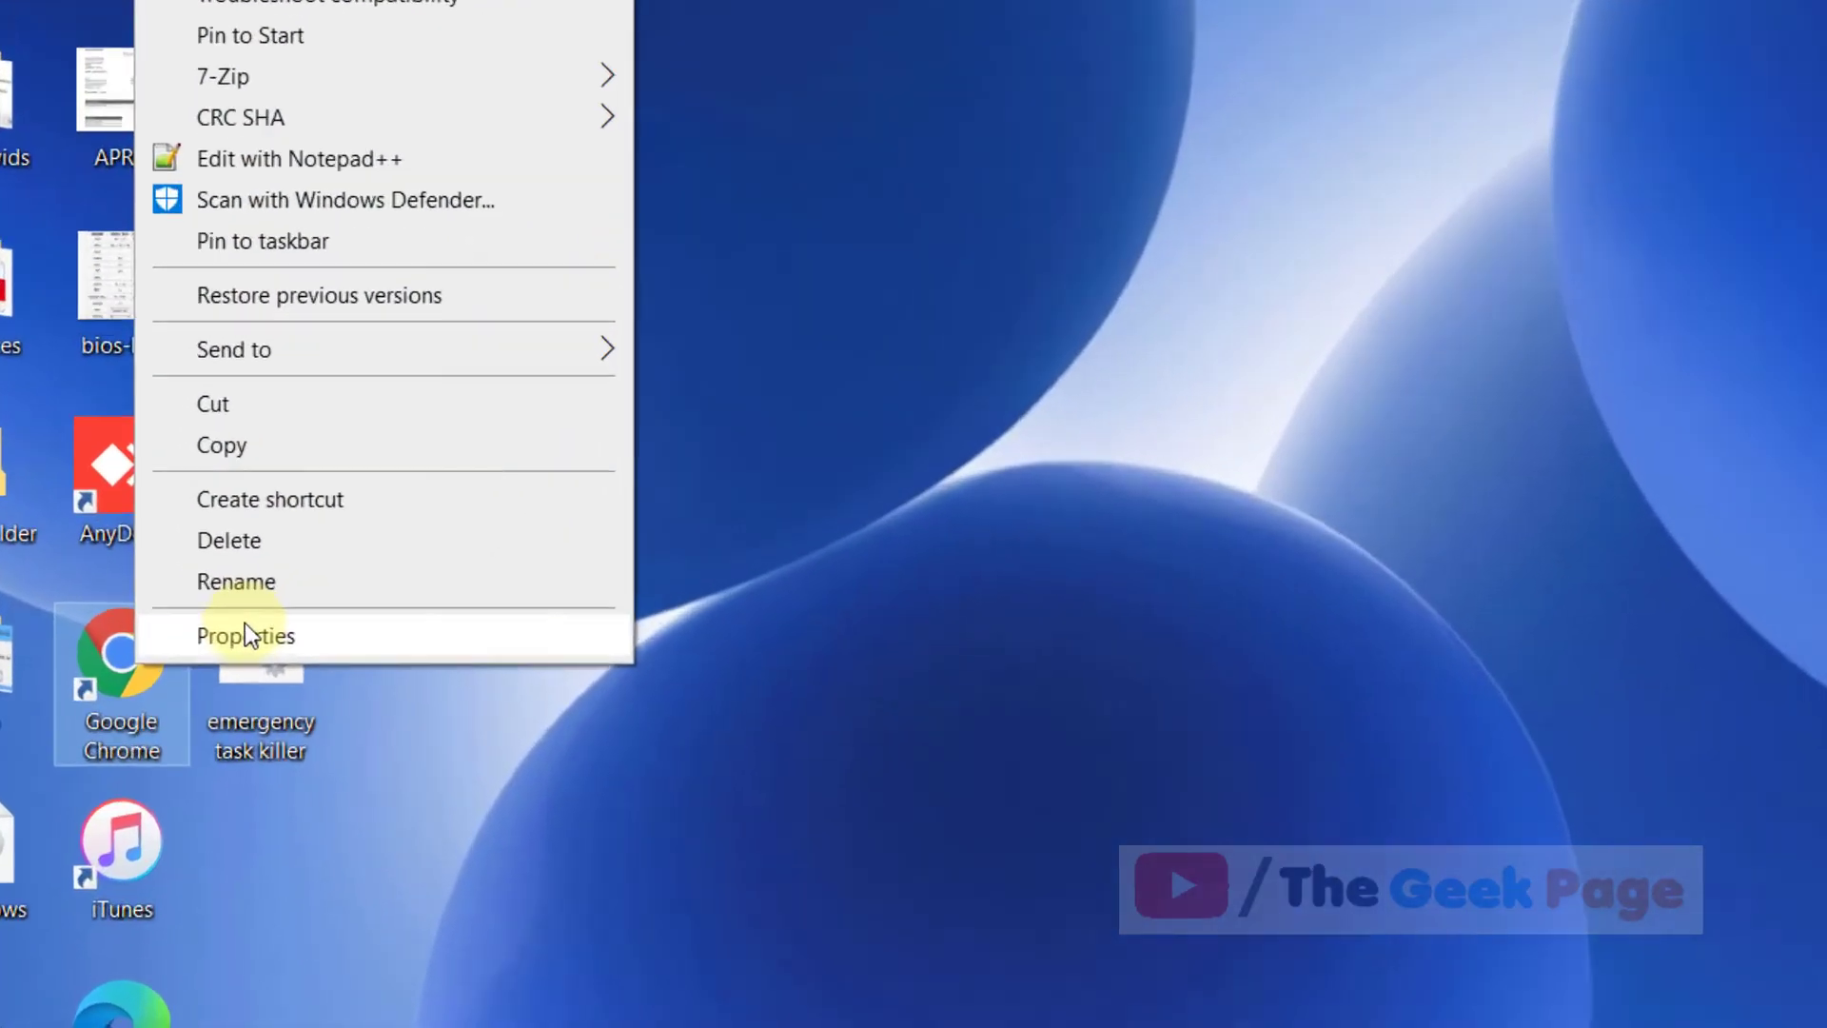
click(229, 632)
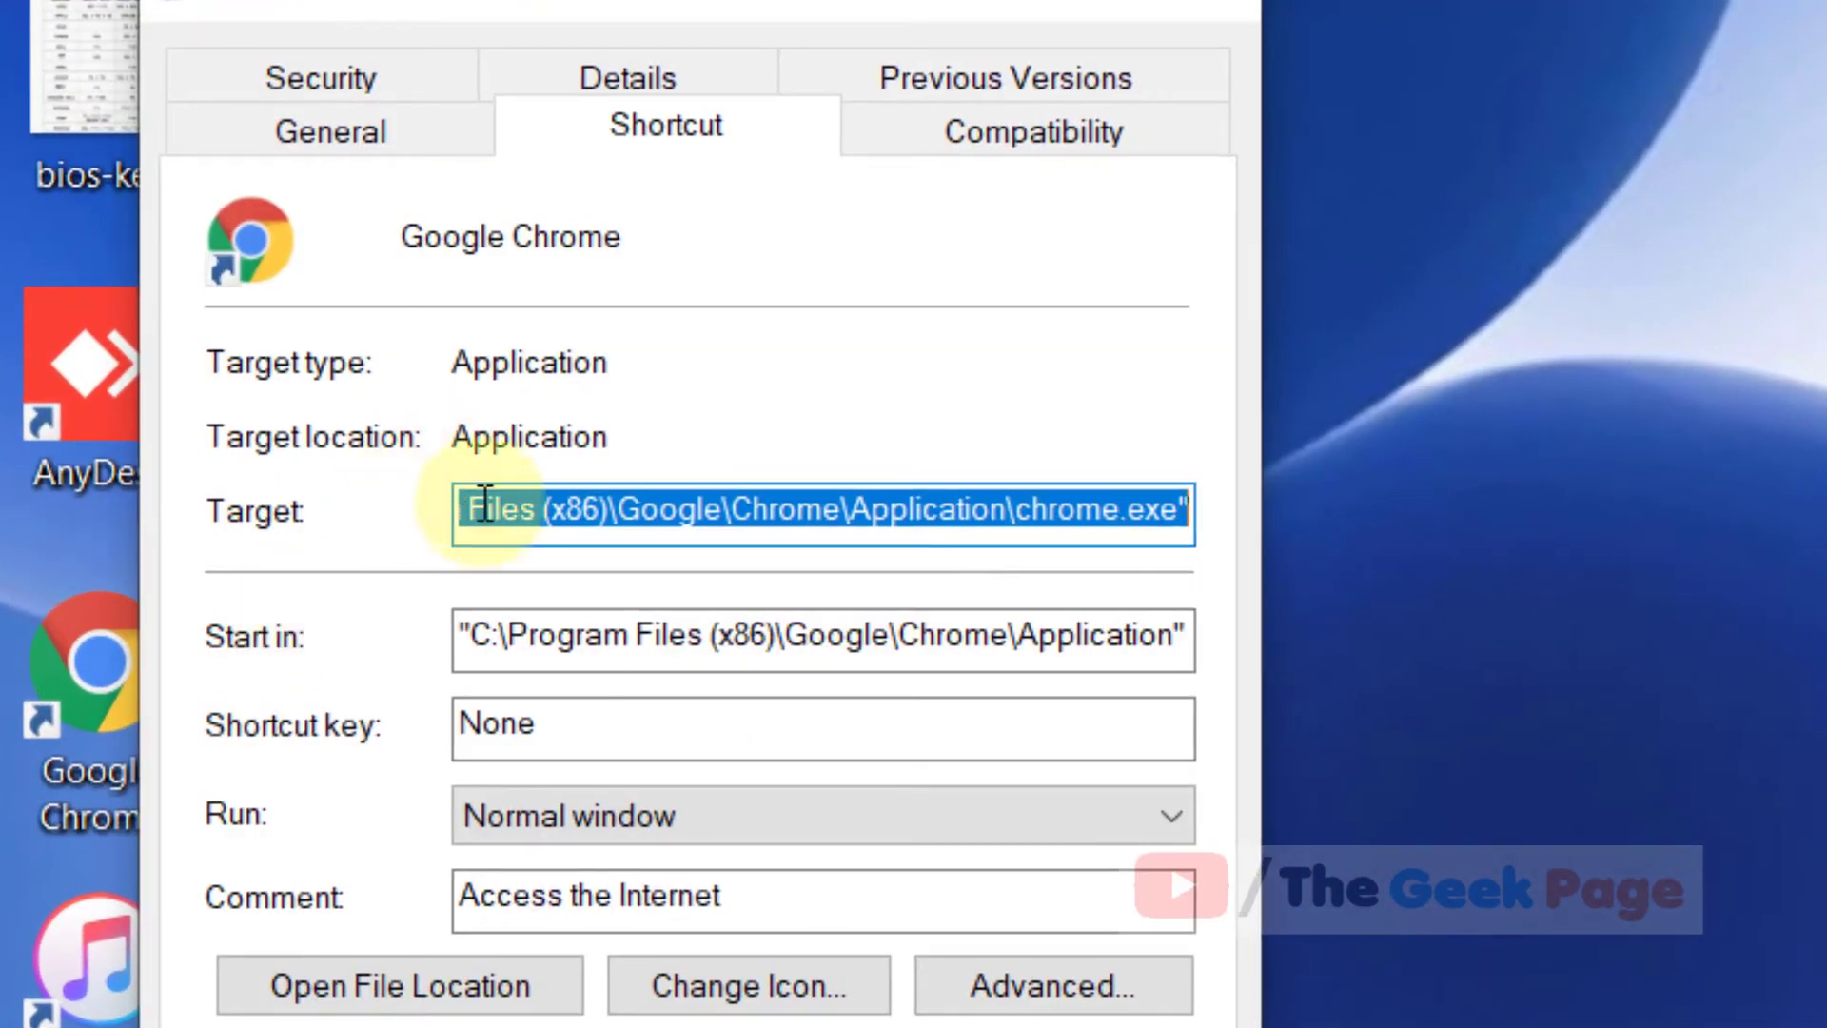
click(633, 520)
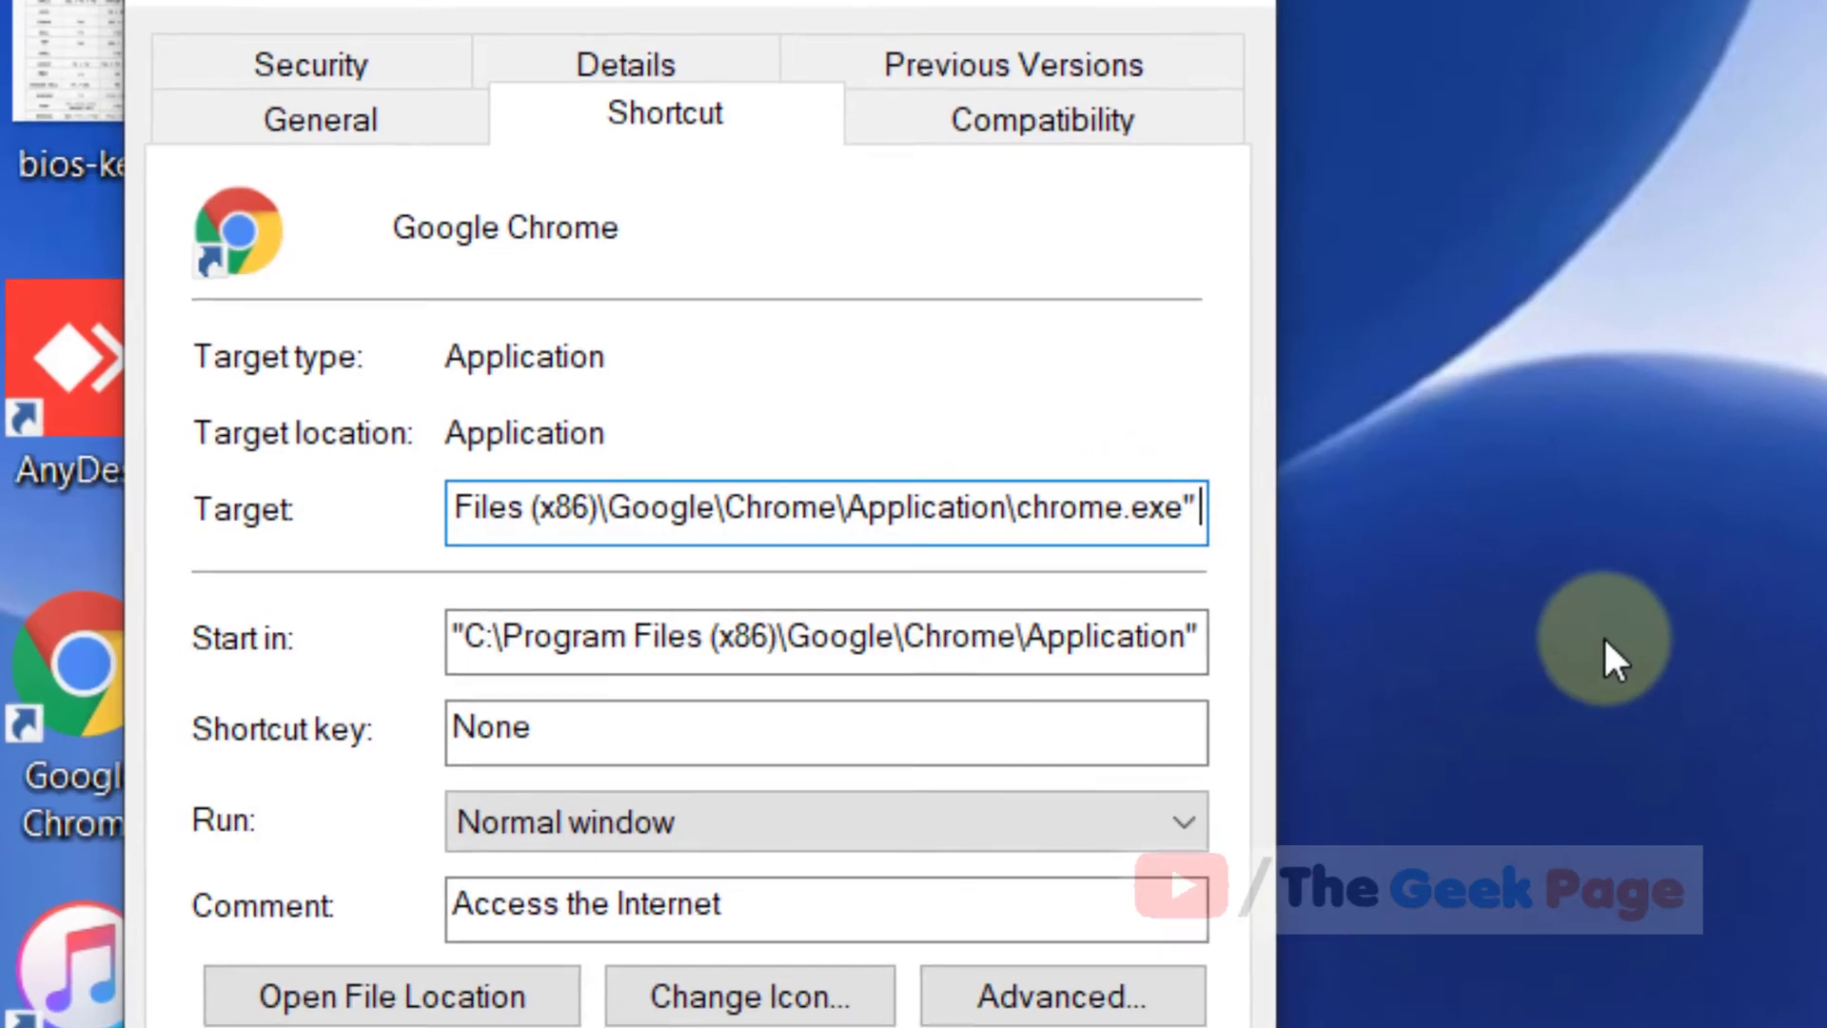
text(-)
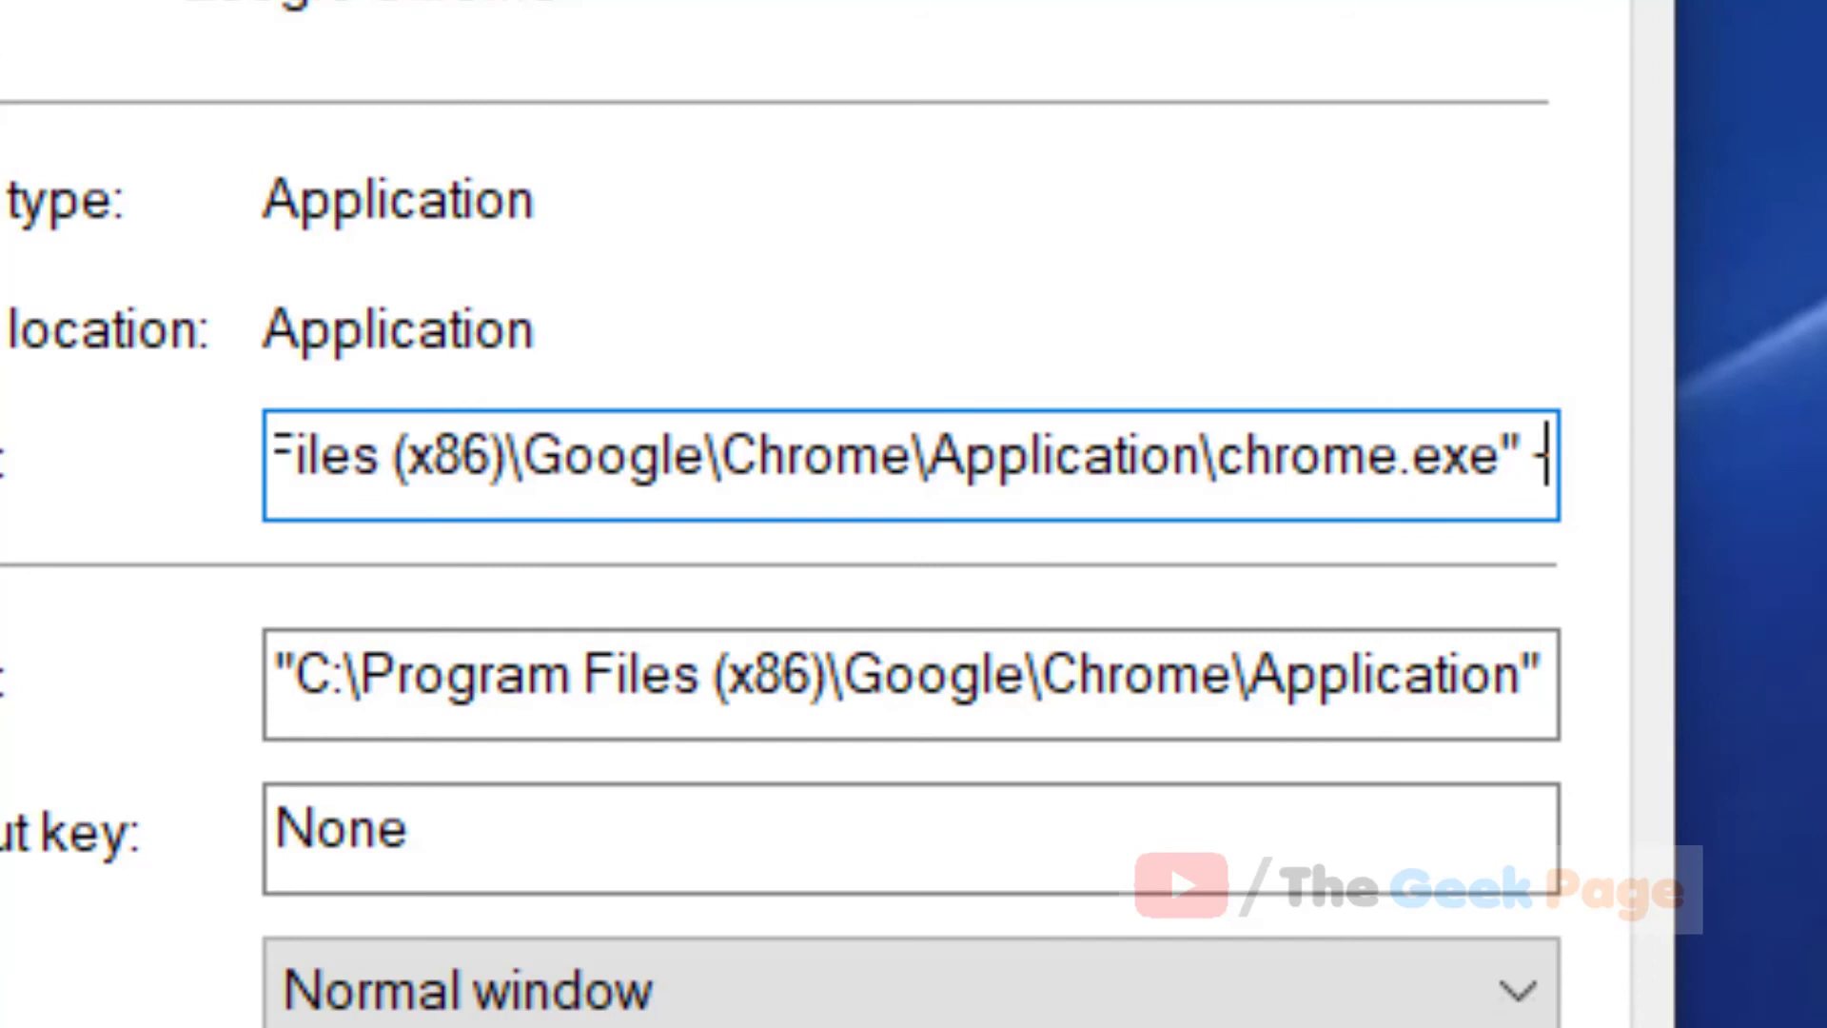
text(no)
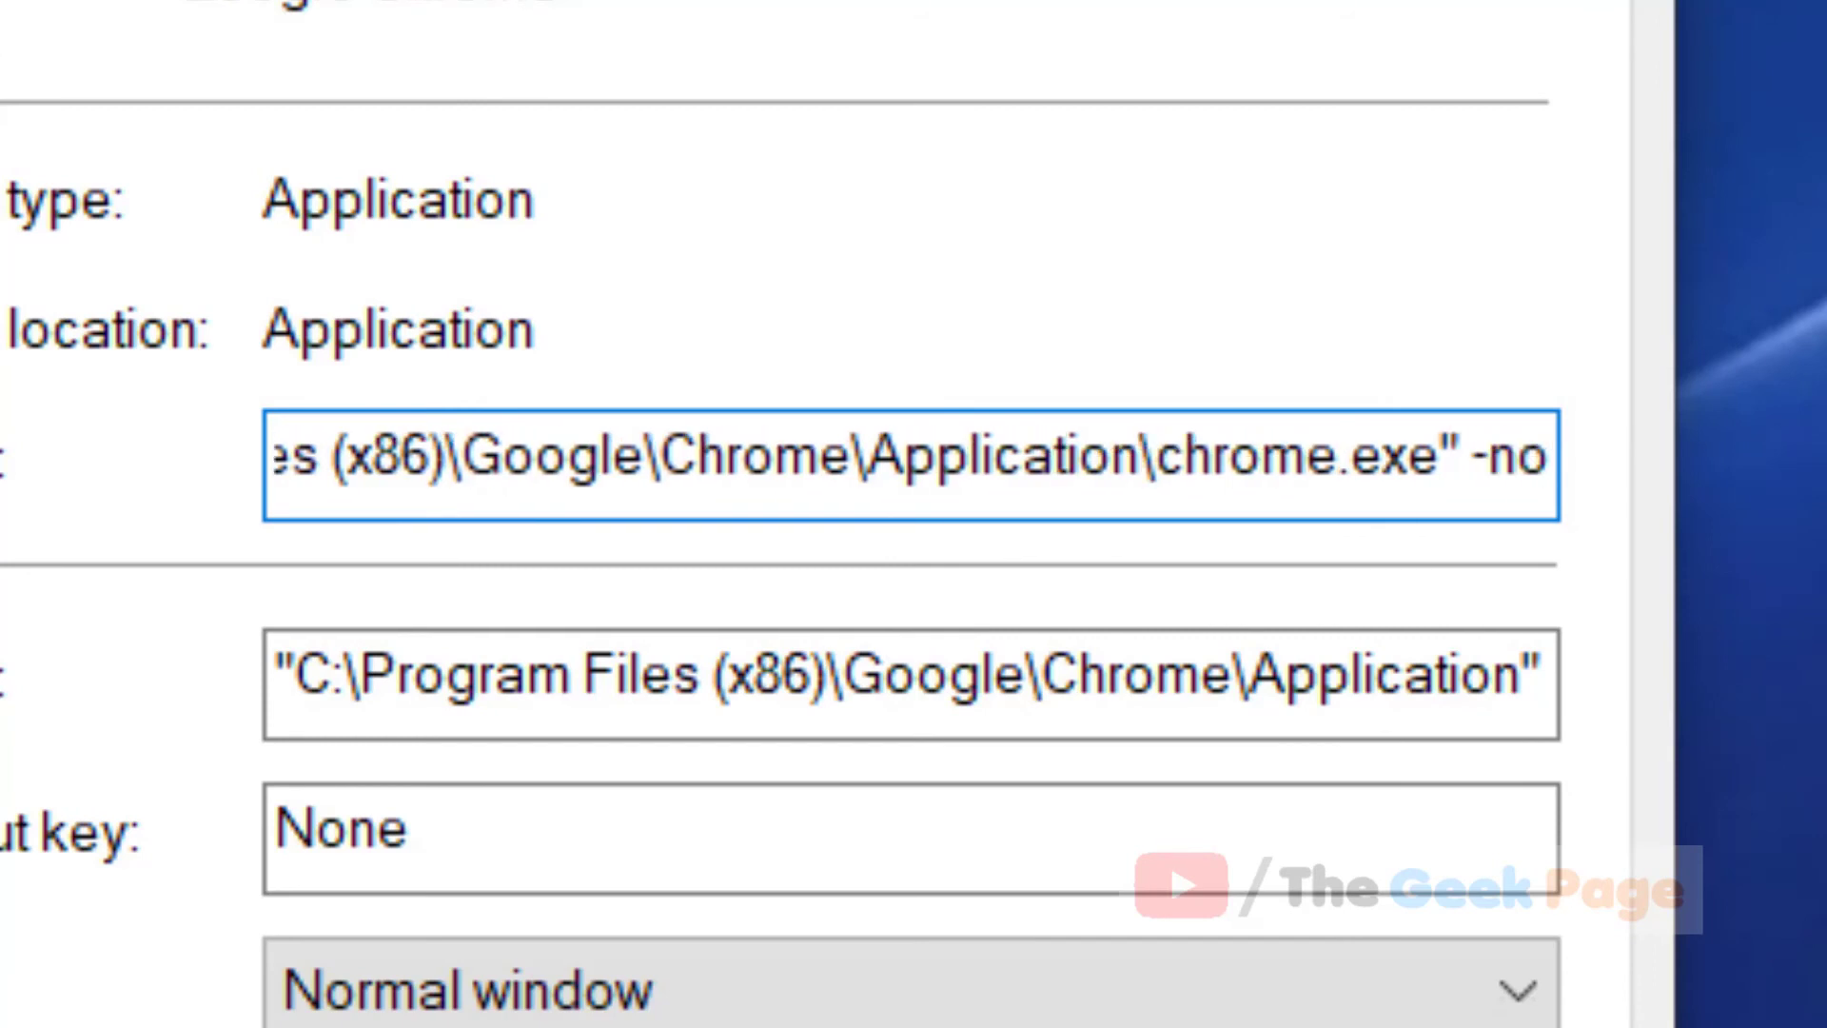
text(-sa)
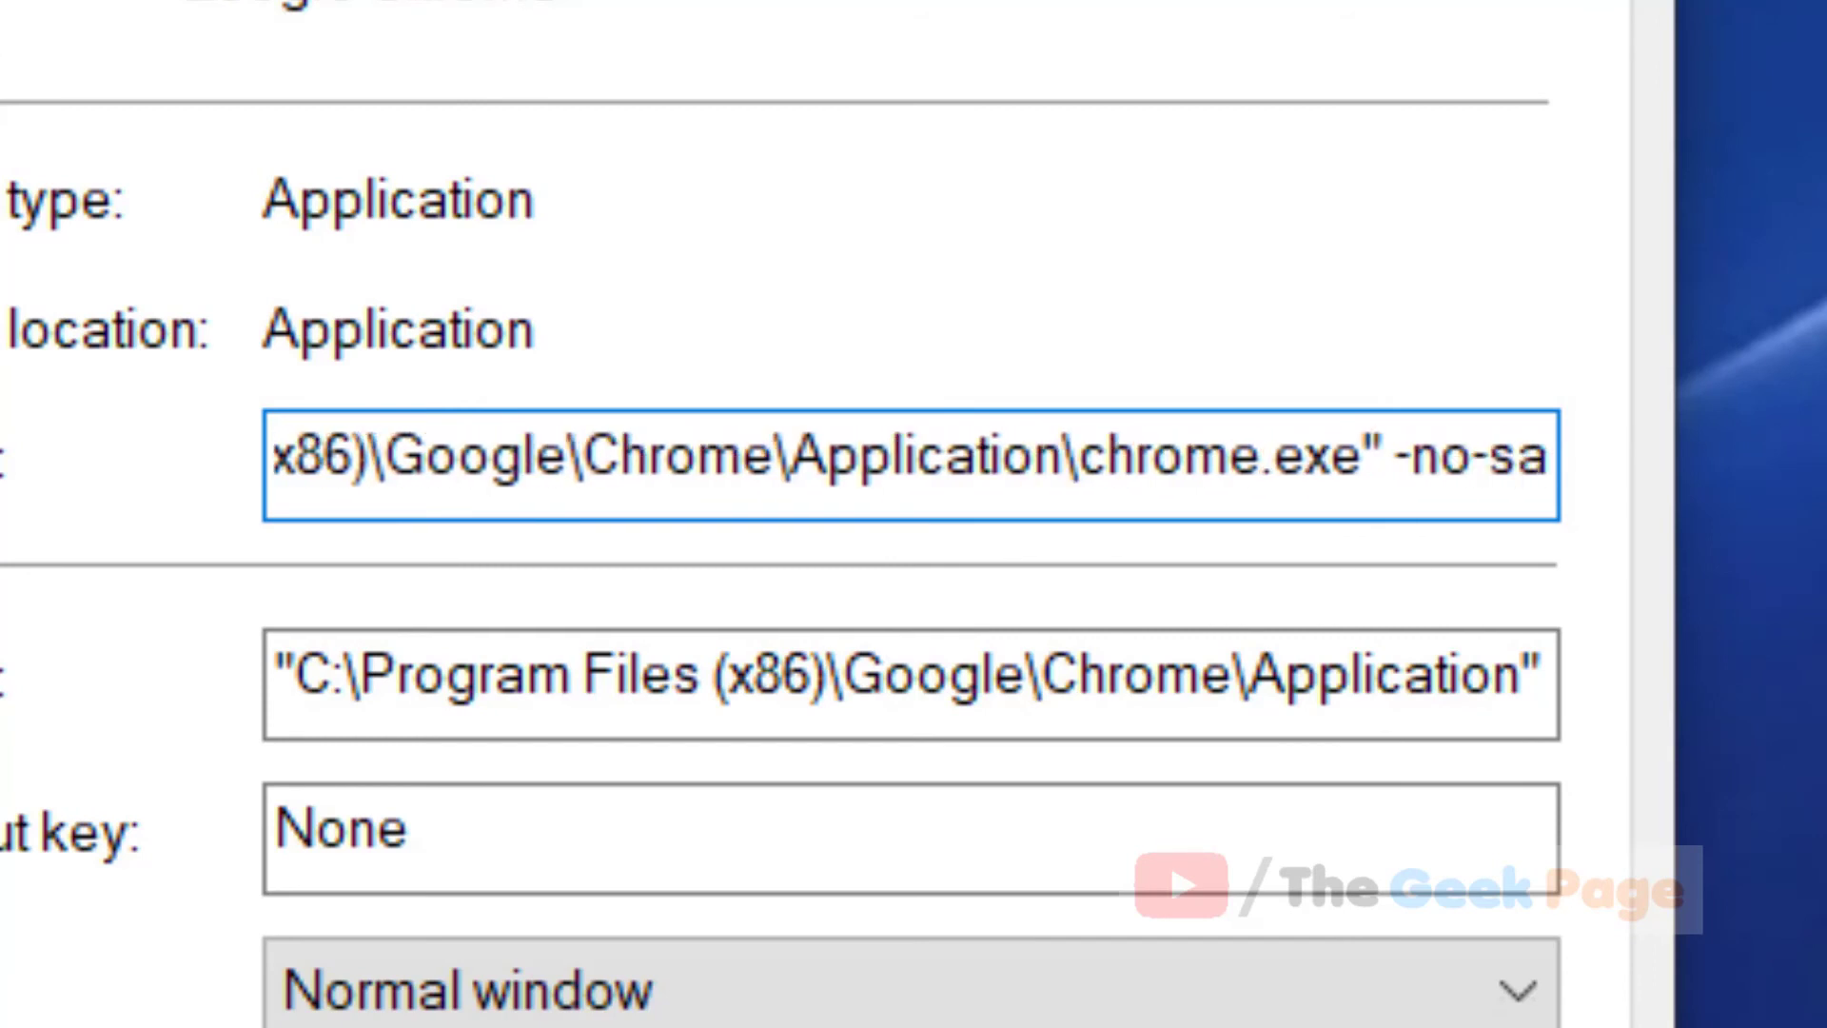
text(ndbo)
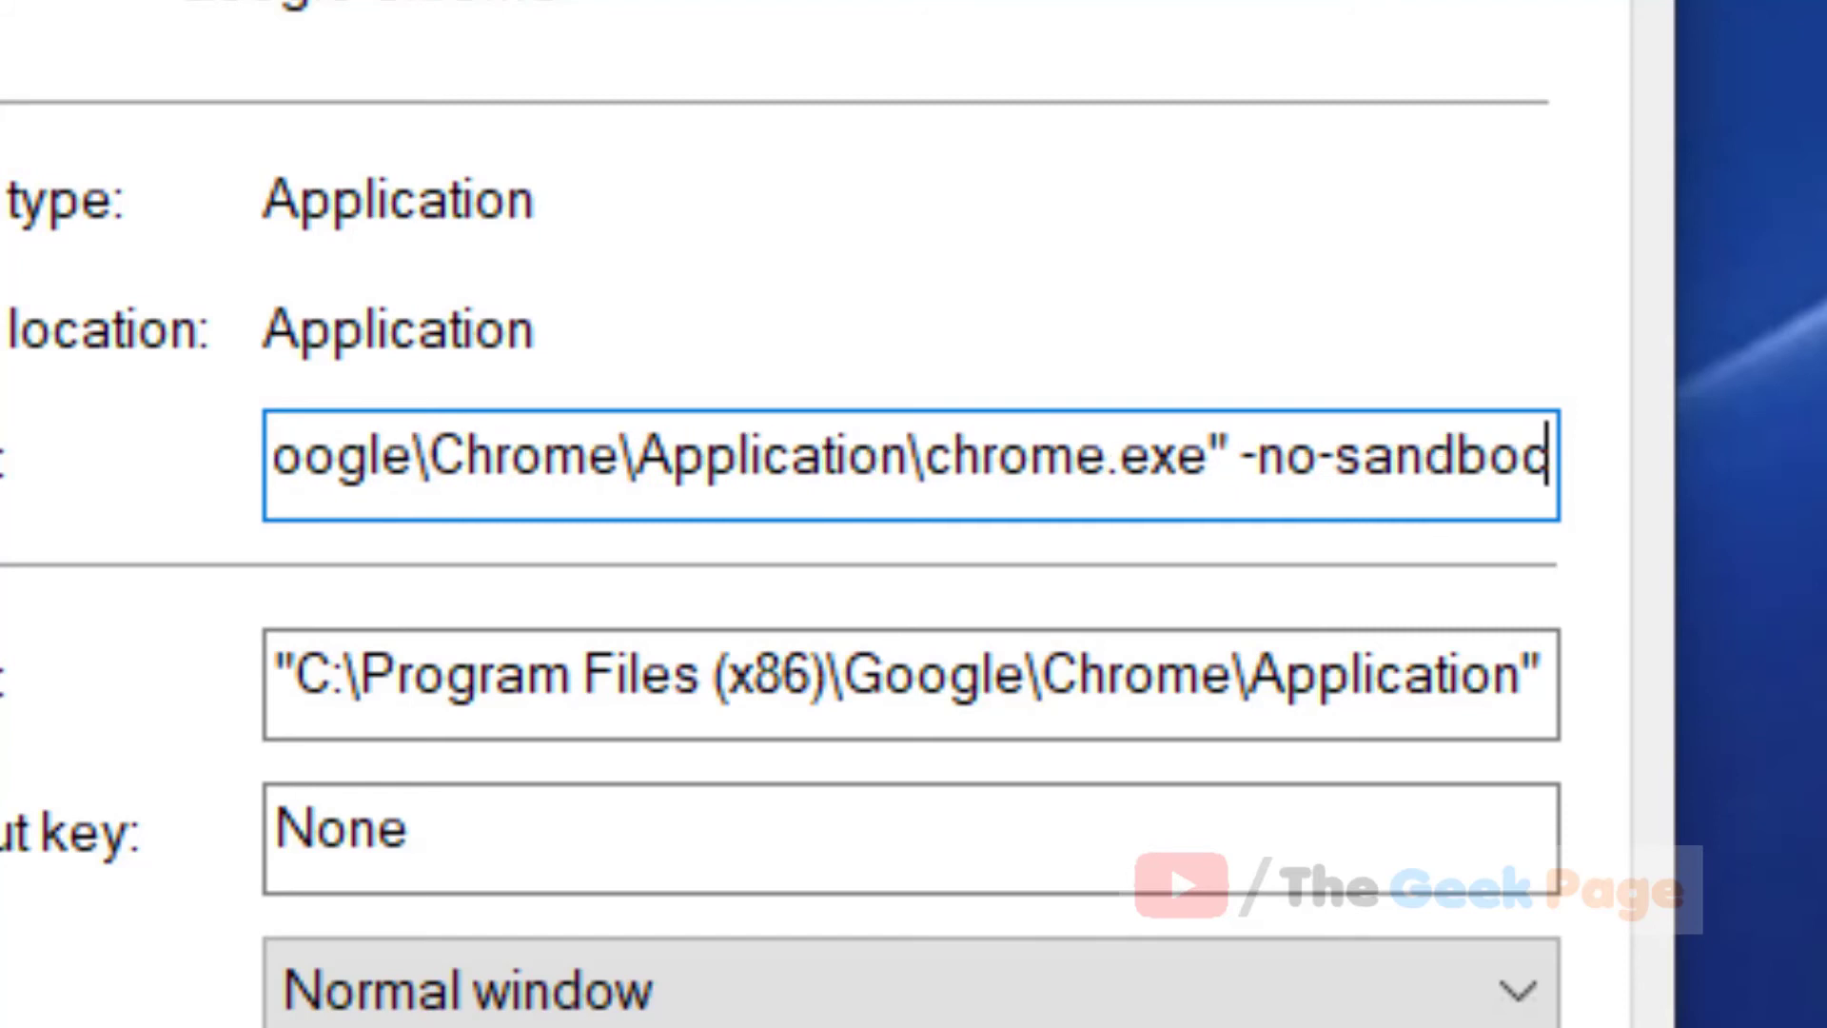
text(x)
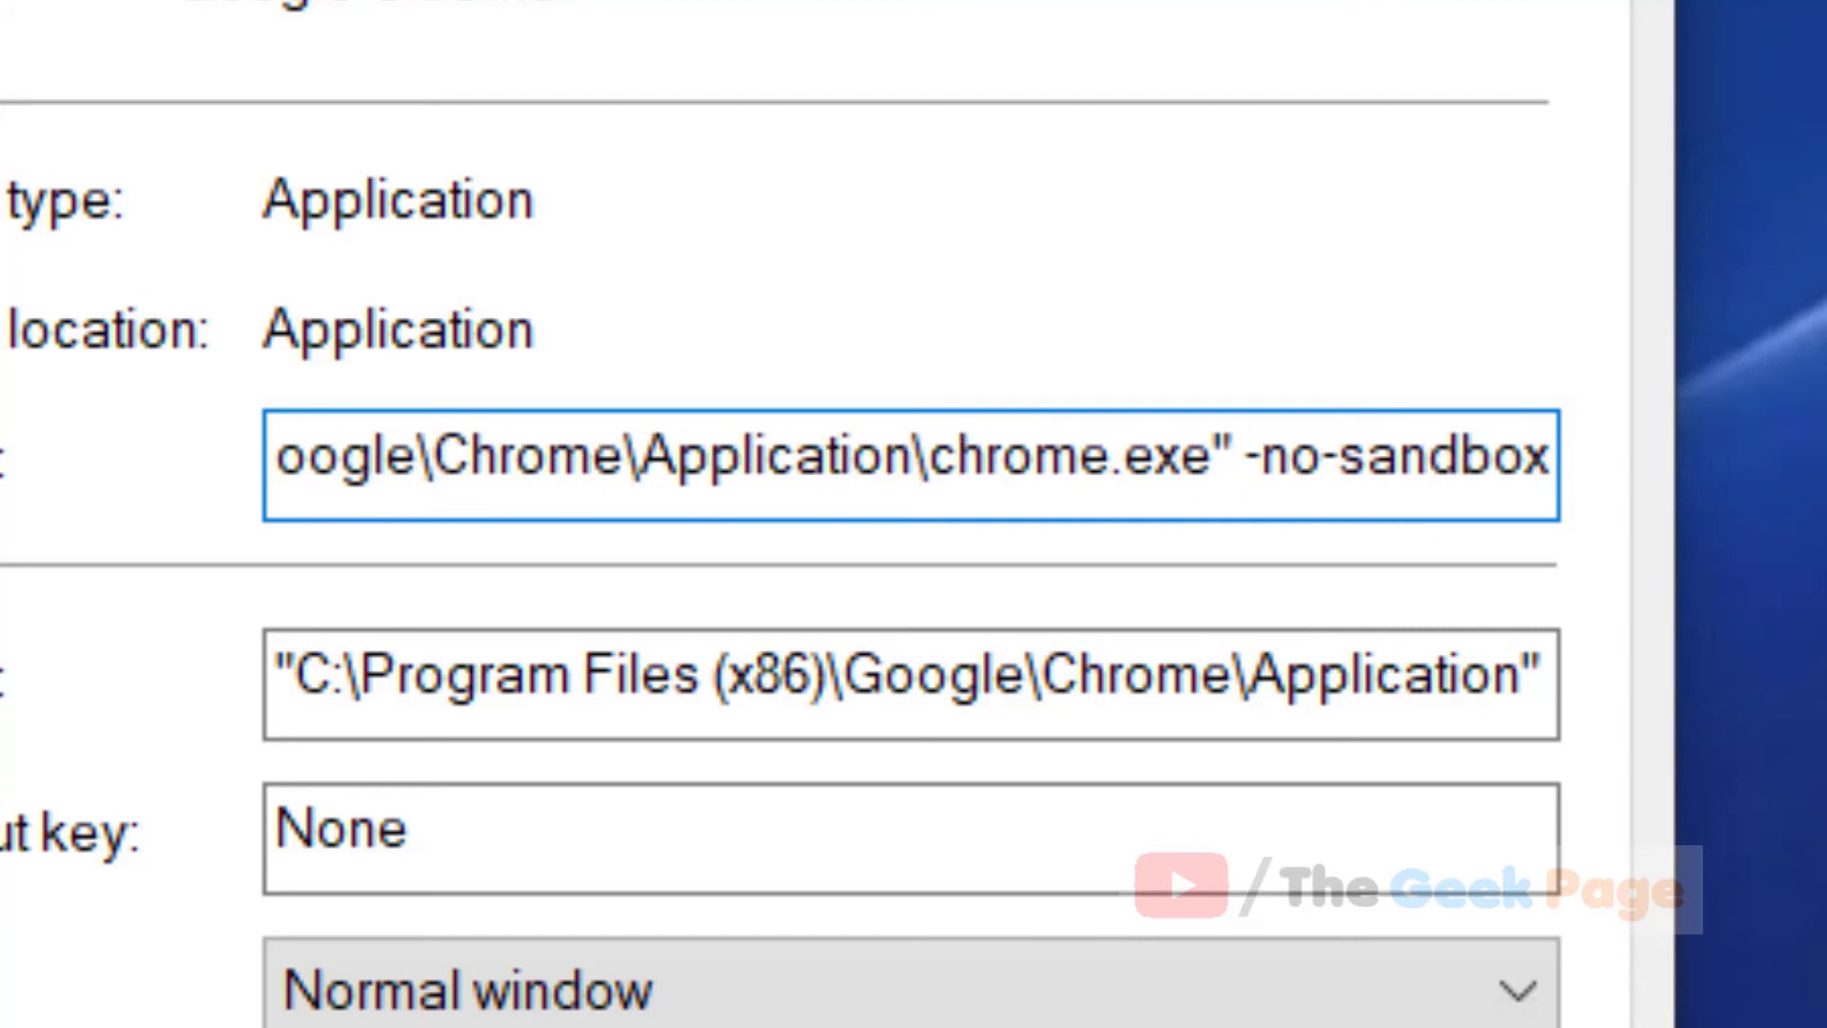
Apply the -no-sandbox Chrome shortcut target, granting administrator permission.
key(Return)
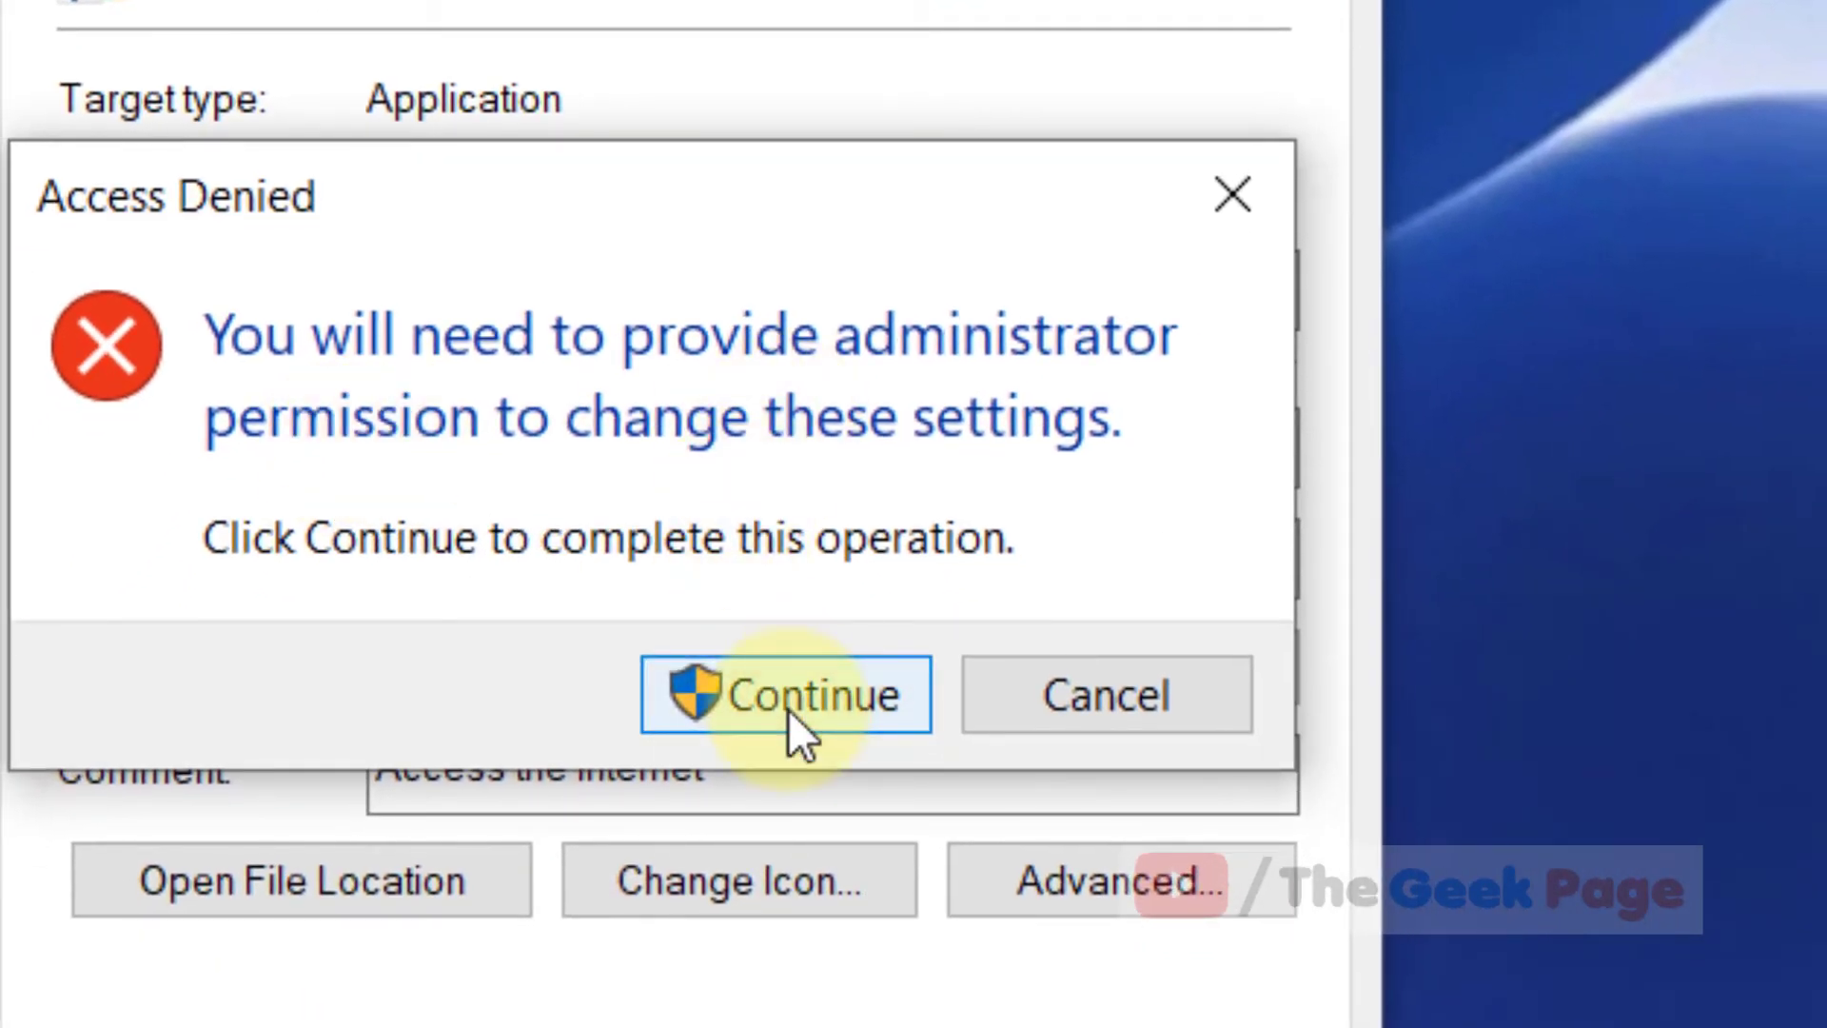
click(788, 710)
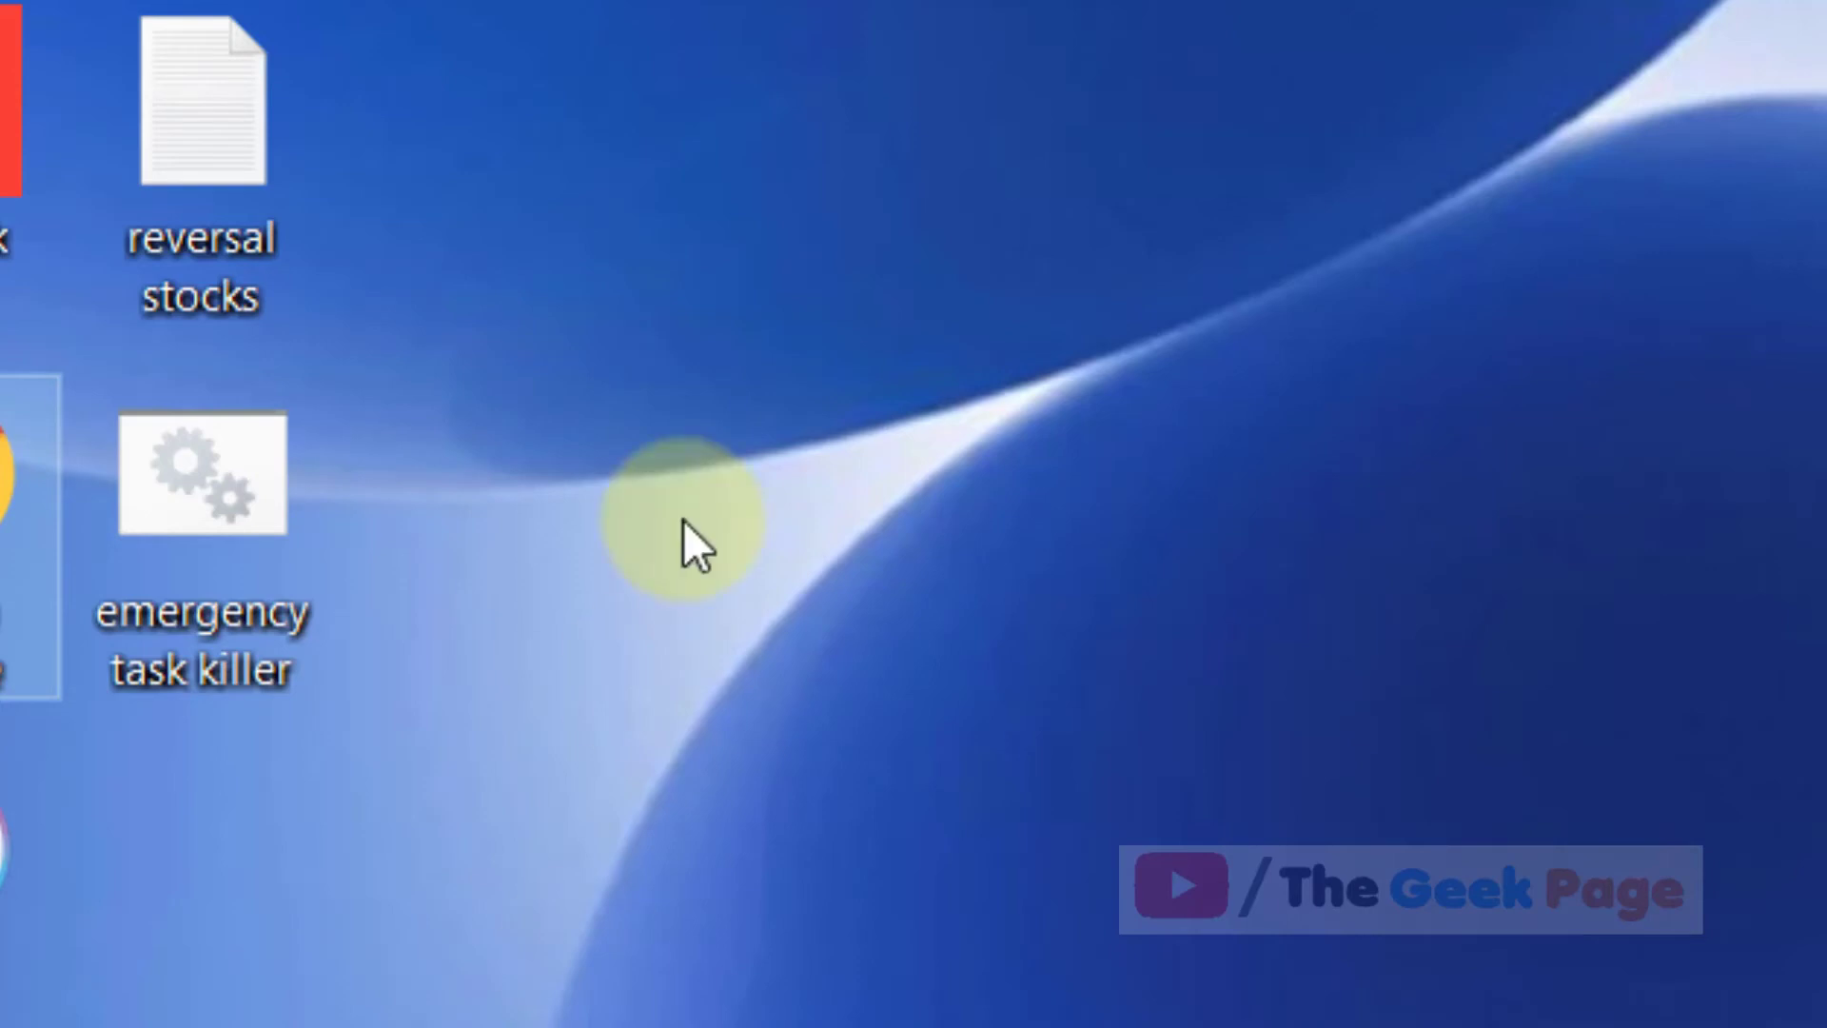
double_click(20, 501)
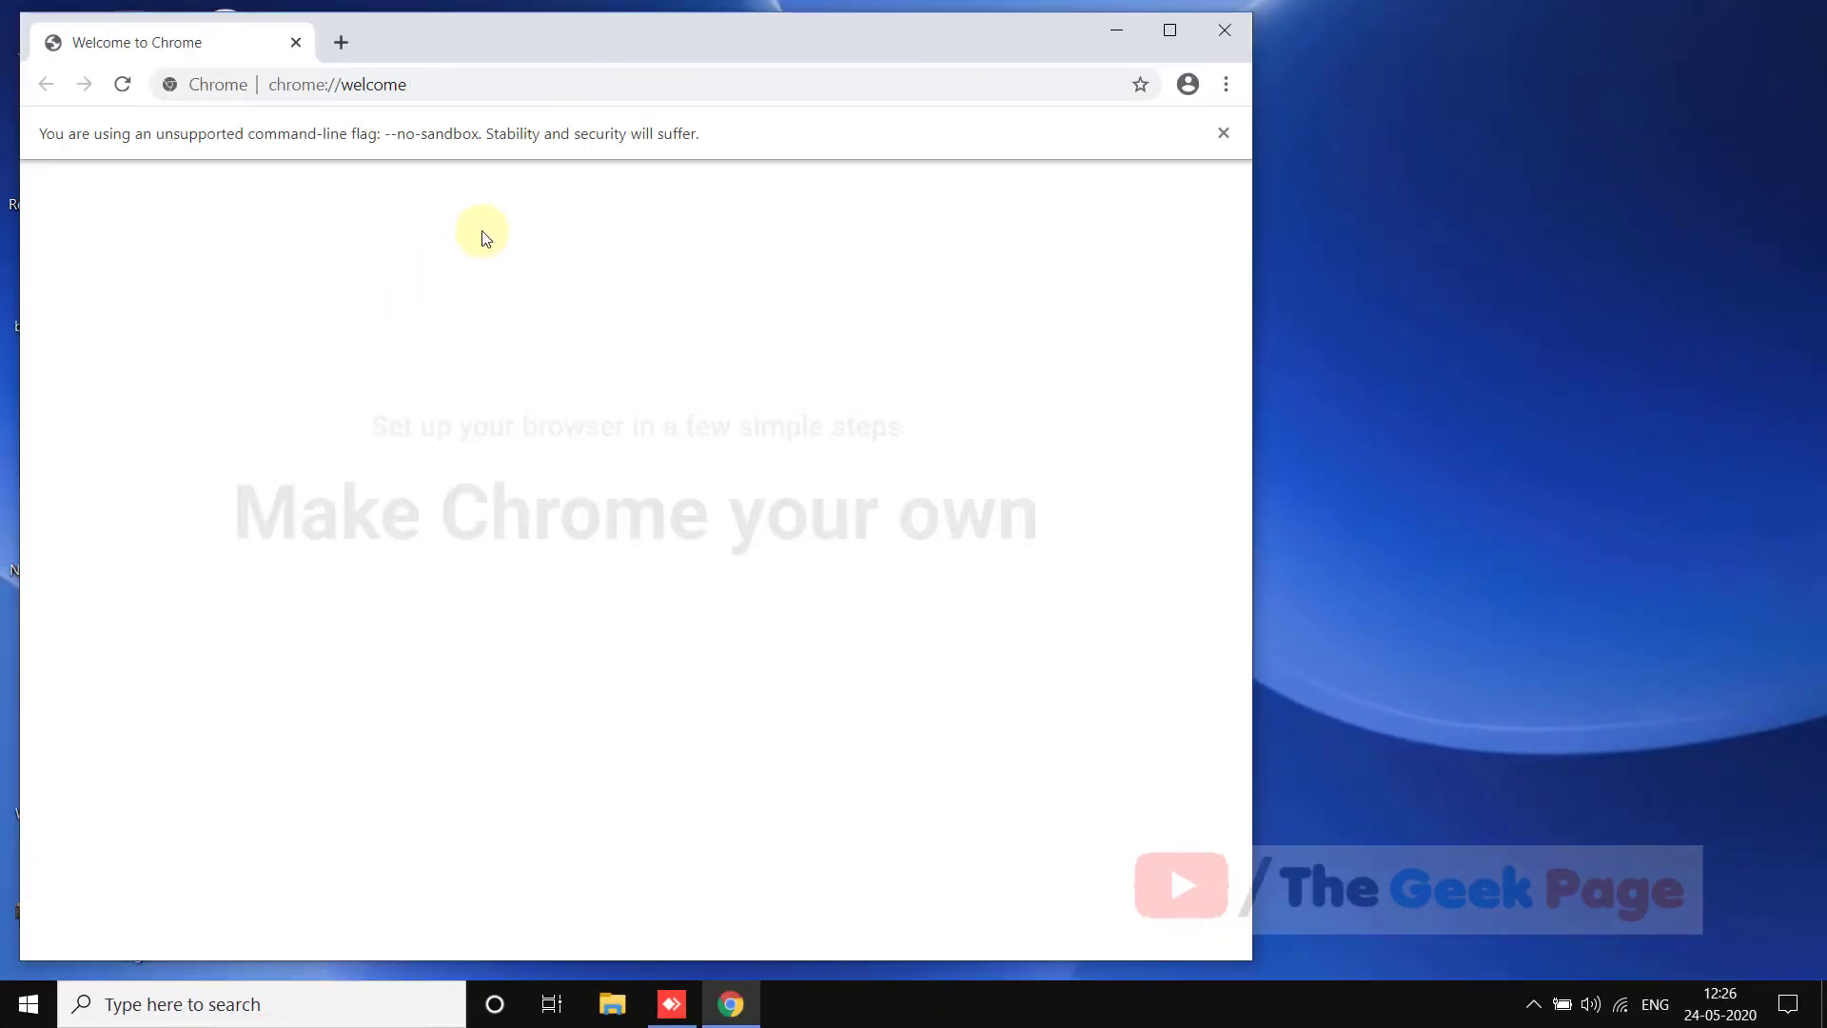
click(1232, 41)
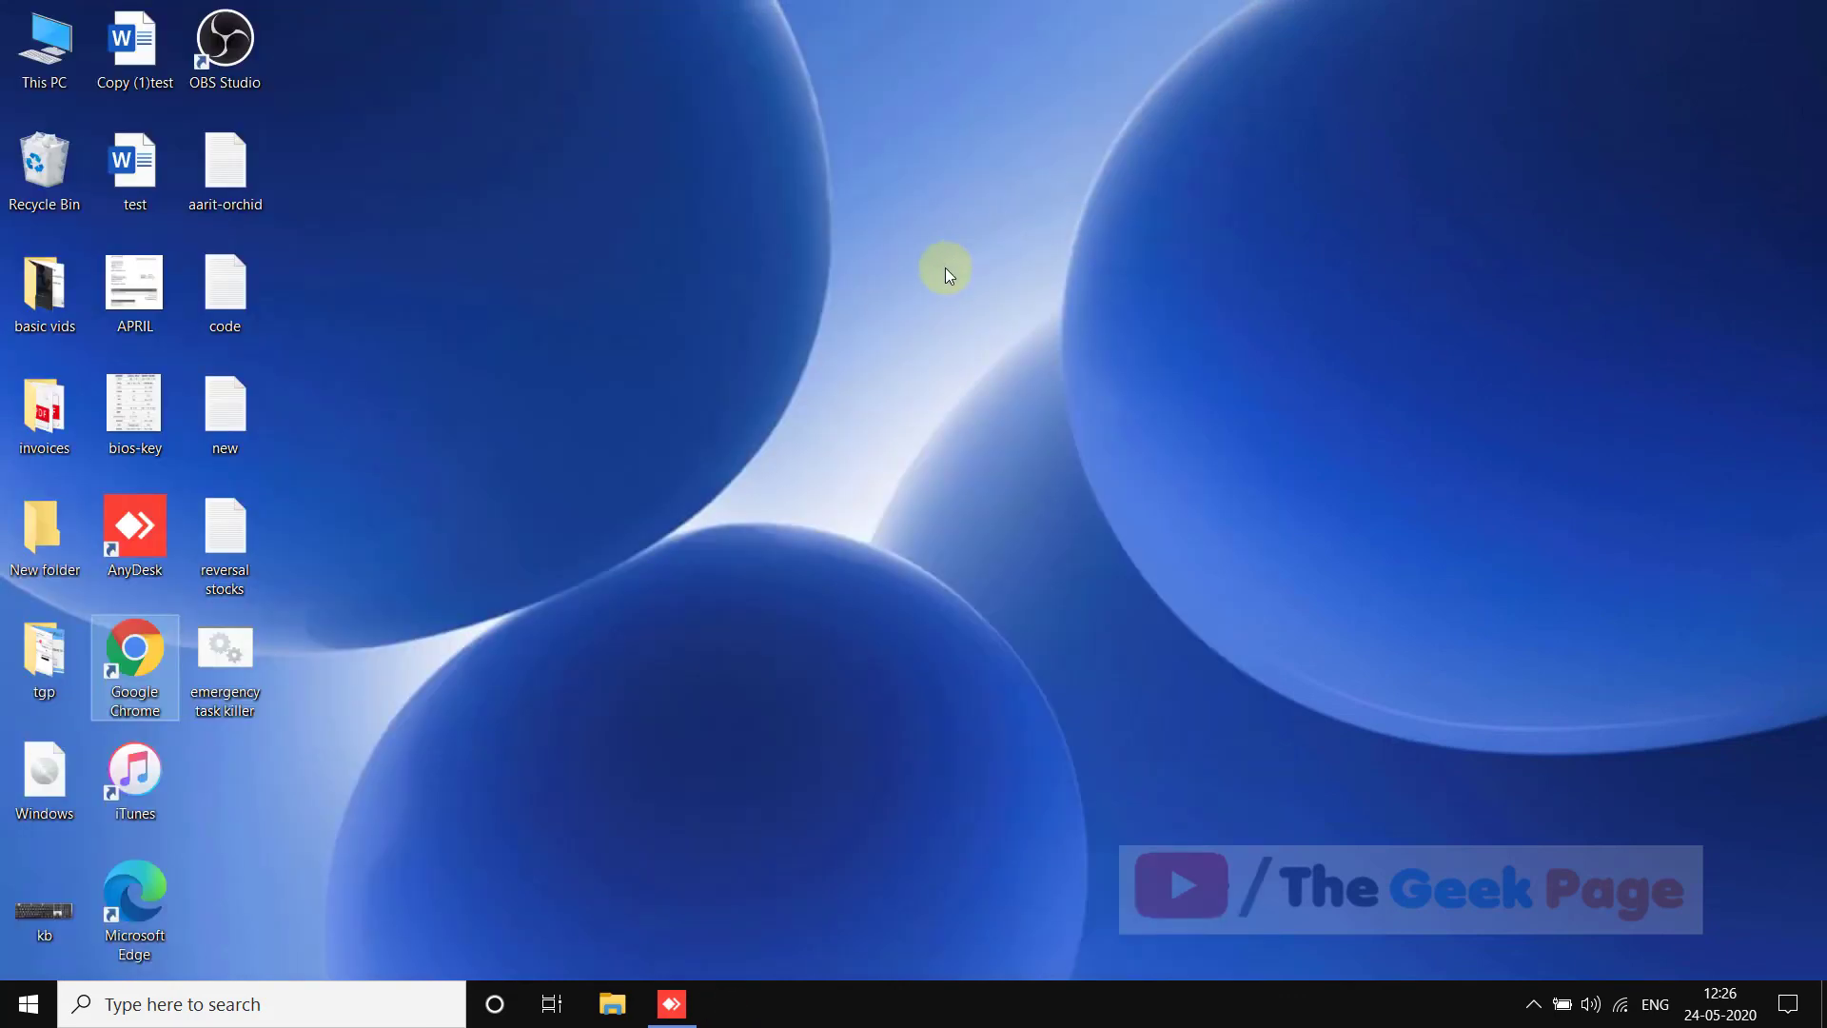